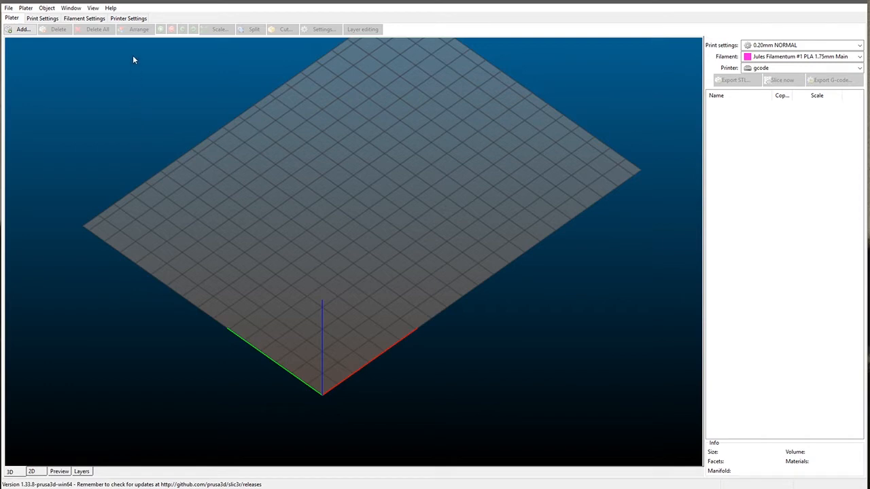
# Step: Open the printer's custom G-code settings and look over the start, end and before-layer-change G-code fields
pyautogui.click(126, 22)
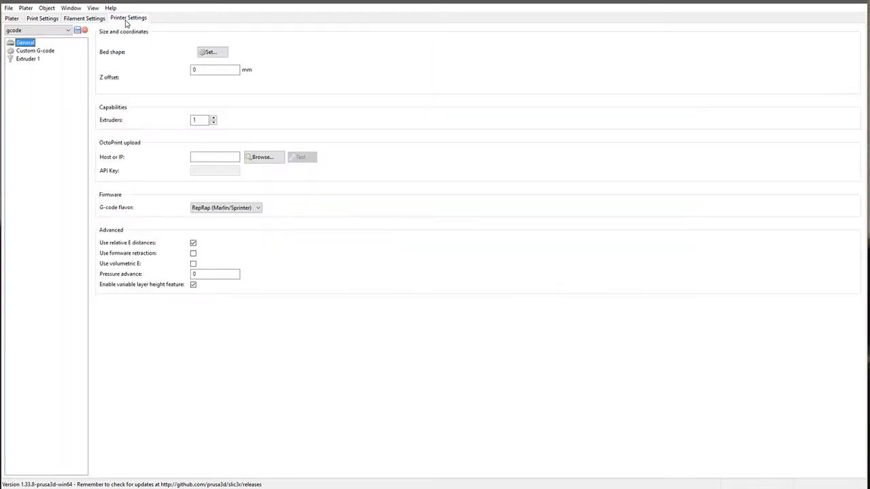
pyautogui.click(27, 53)
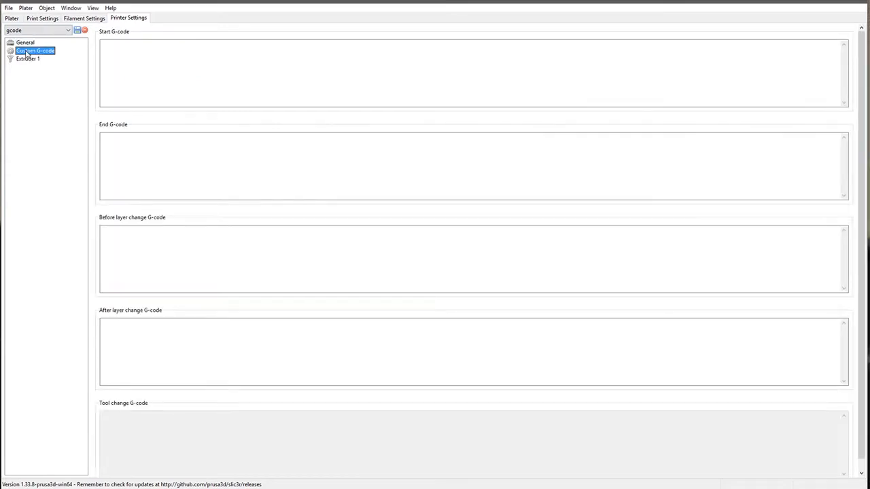
pyautogui.click(114, 47)
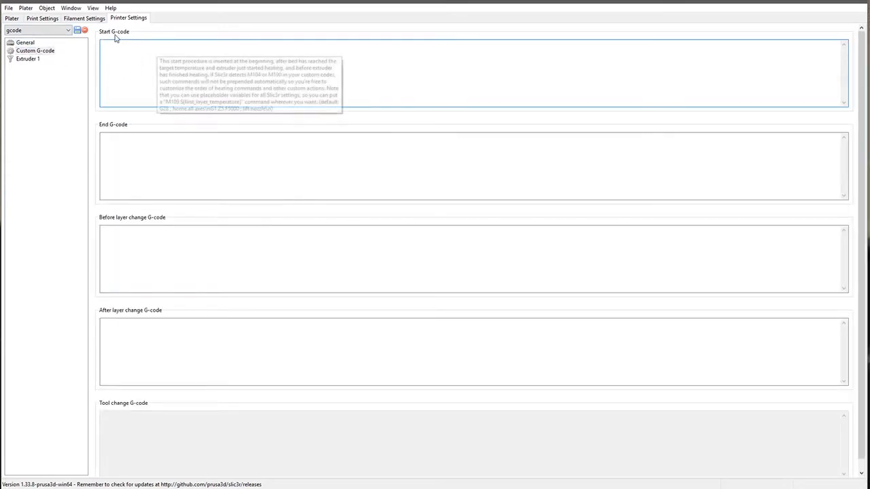
pyautogui.click(126, 150)
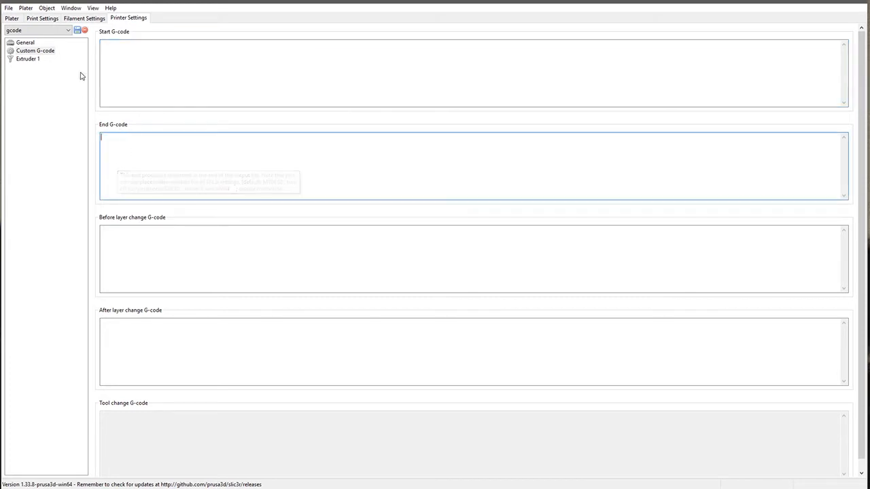
pyautogui.click(126, 235)
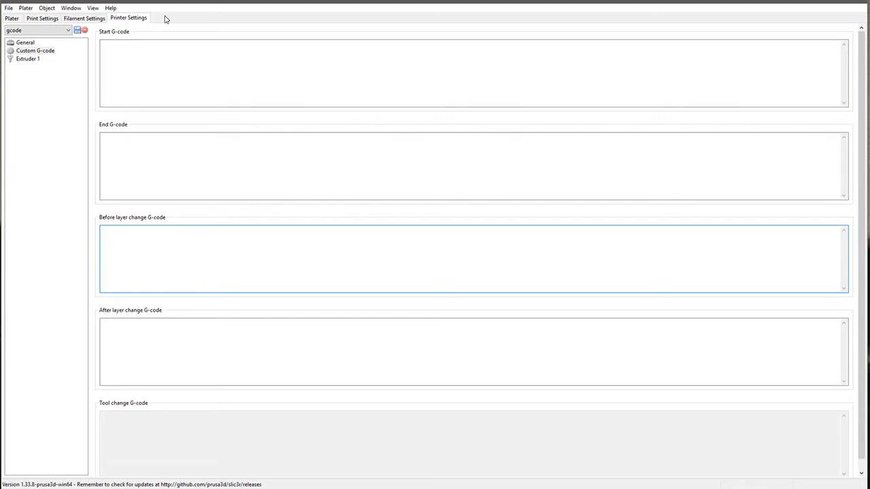
pyautogui.click(108, 45)
pyautogui.click(111, 137)
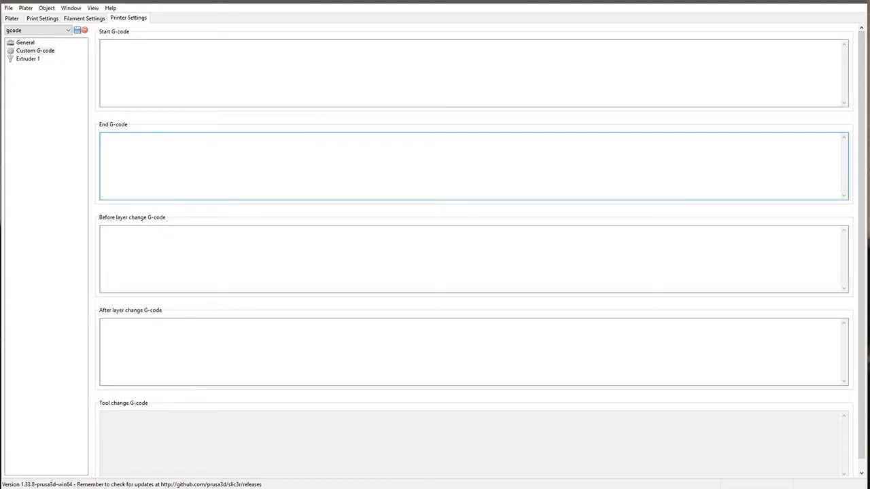
# Step: Switch to Cura and open the machine settings of the Prusish printer
pyautogui.moveTo(332, 488)
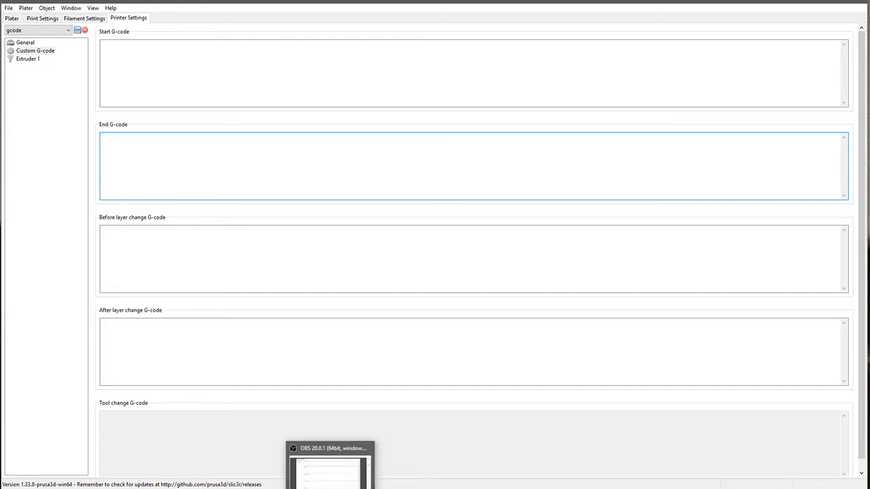
pyautogui.click(359, 488)
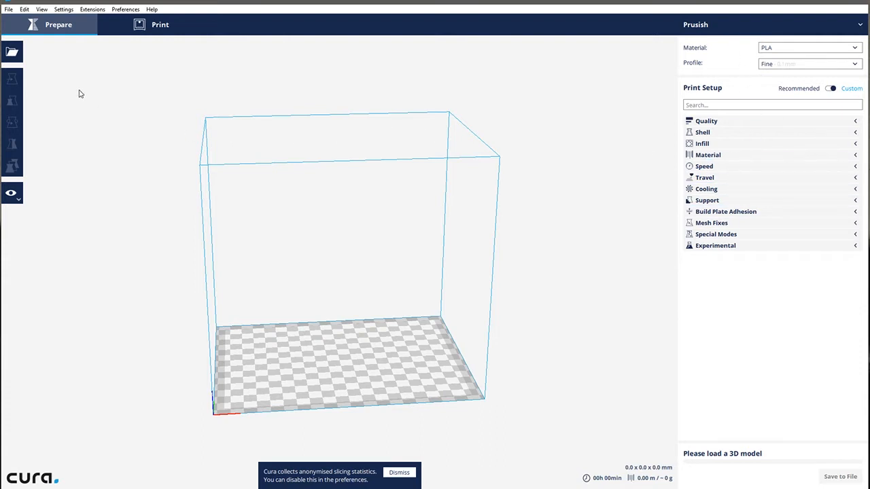
pyautogui.click(65, 10)
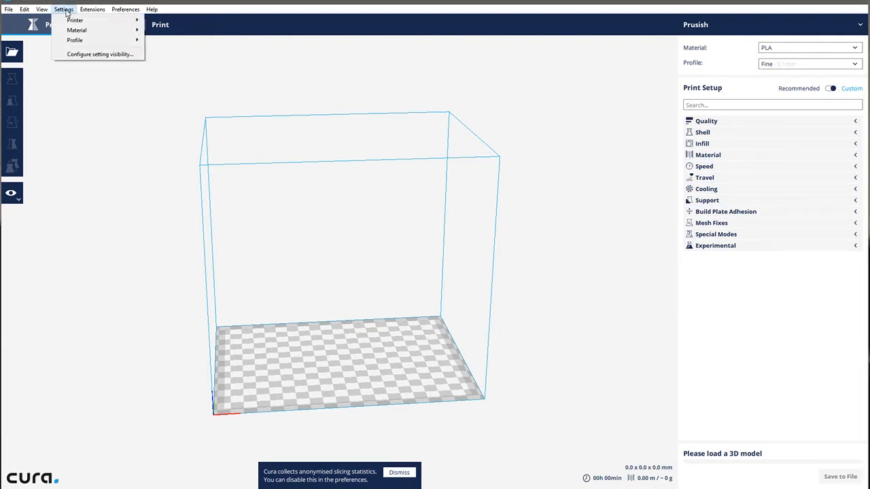
pyautogui.moveTo(72, 21)
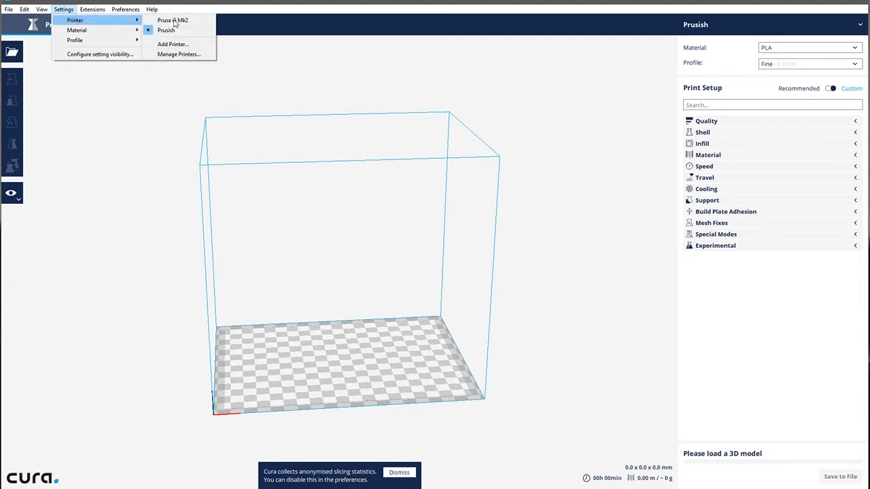
pyautogui.click(171, 55)
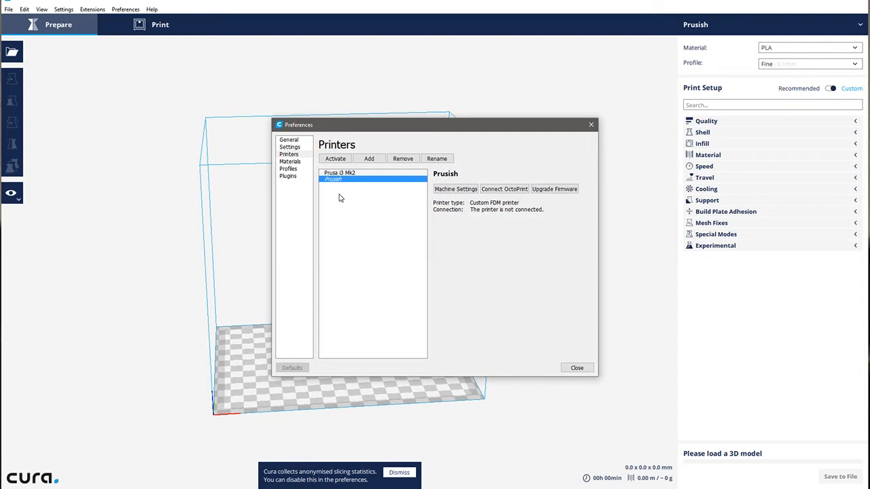
pyautogui.click(450, 190)
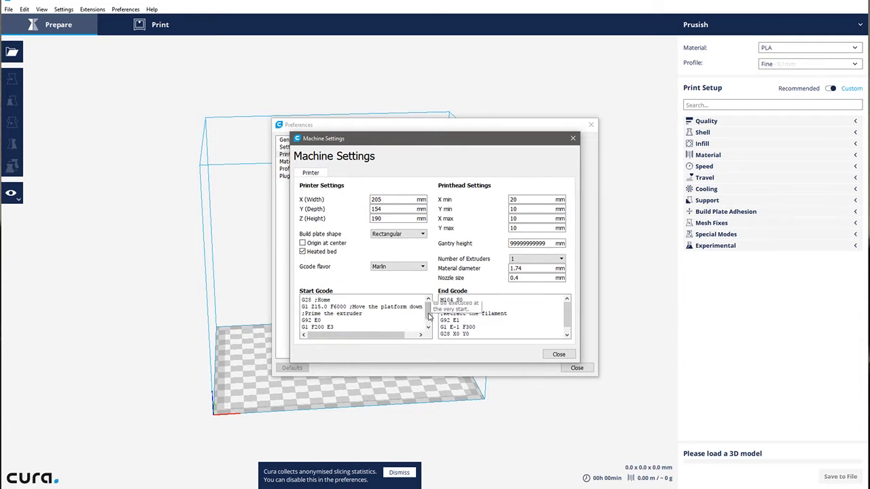
# Step: Read through the printer's start and end G-code, and close the machine settings and preferences
pyautogui.moveTo(428, 312); pyautogui.dragTo(428, 307)
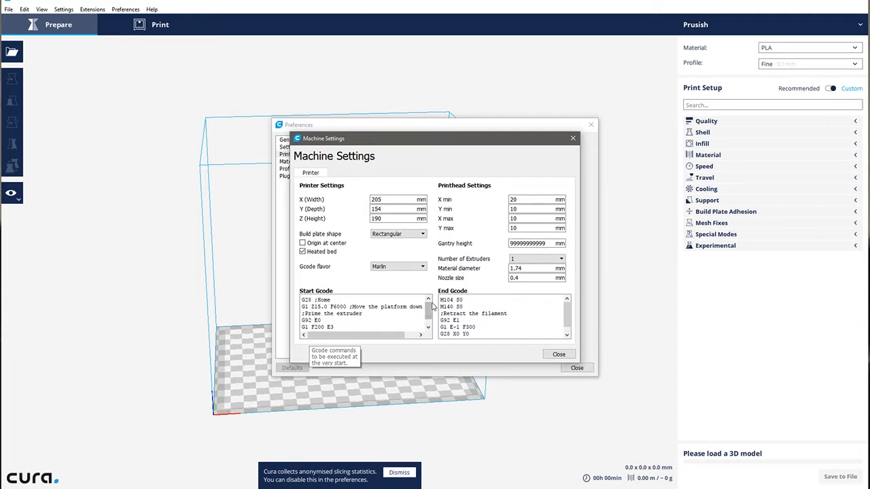
pyautogui.moveTo(427, 310); pyautogui.dragTo(427, 316)
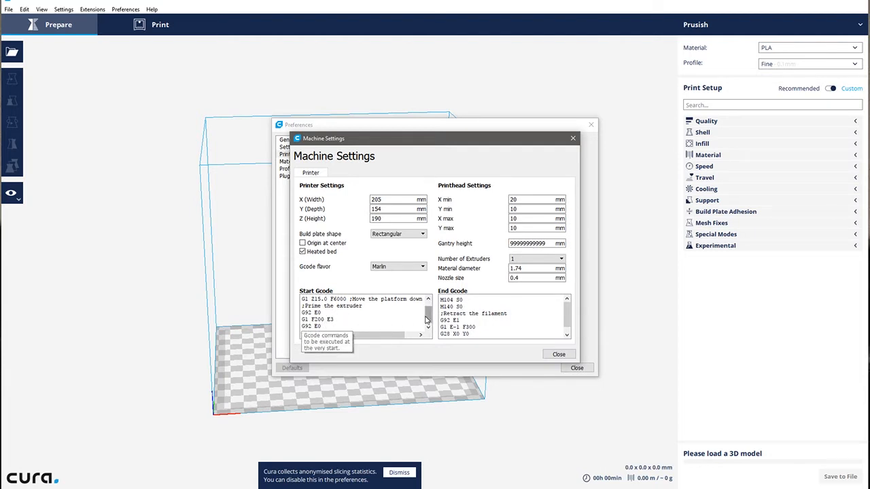
pyautogui.moveTo(428, 316); pyautogui.dragTo(427, 304)
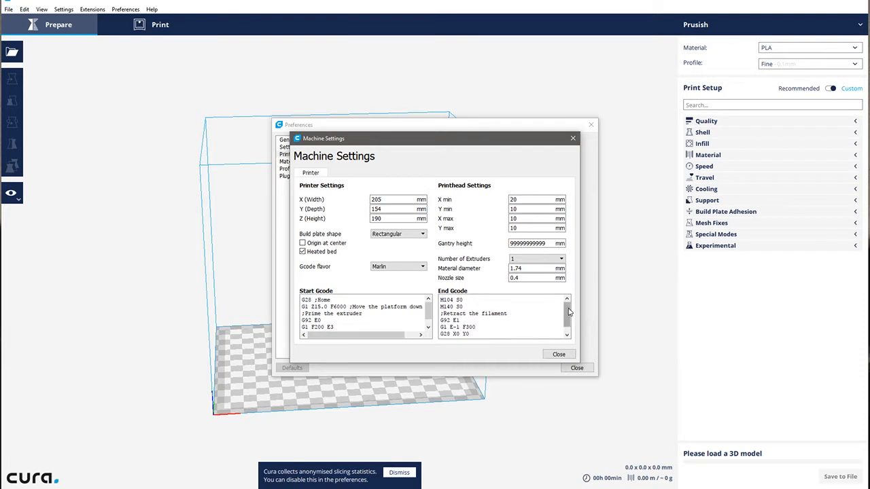
pyautogui.moveTo(569, 312); pyautogui.dragTo(569, 317)
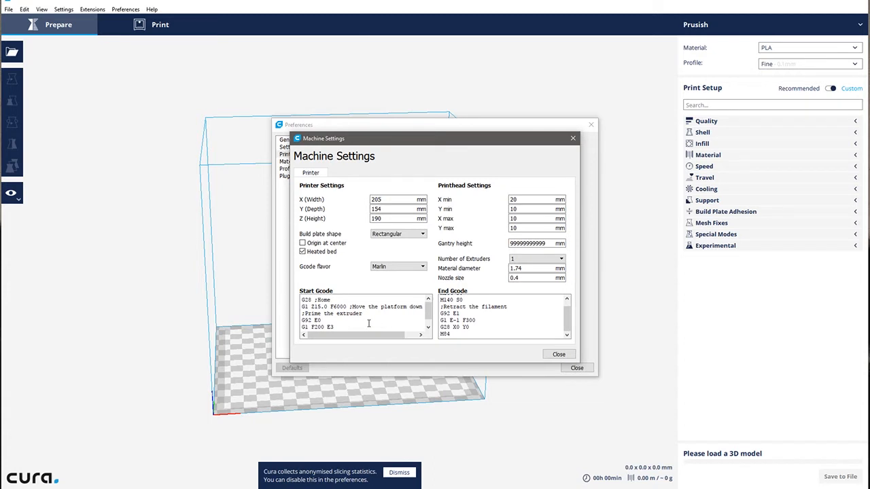
pyautogui.click(560, 354)
pyautogui.click(576, 368)
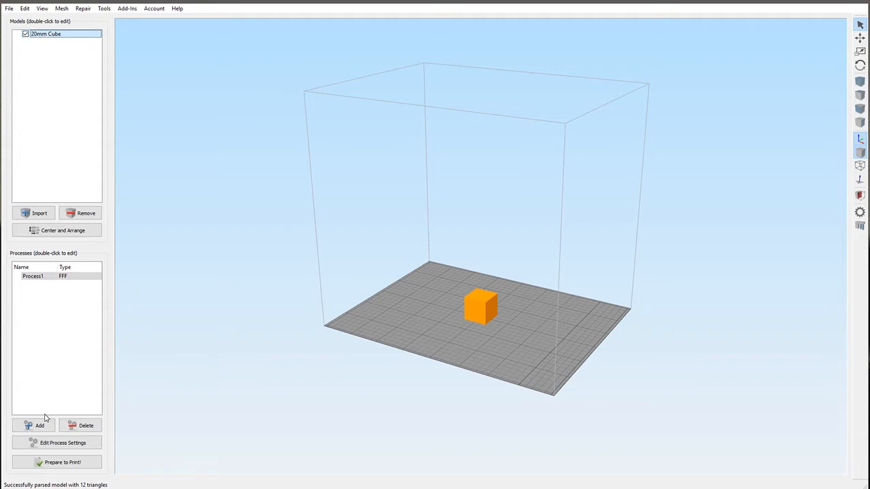
# Step: In Simplify3D, open the settings of Process1 and look at its starting and ending script fields
pyautogui.click(62, 446)
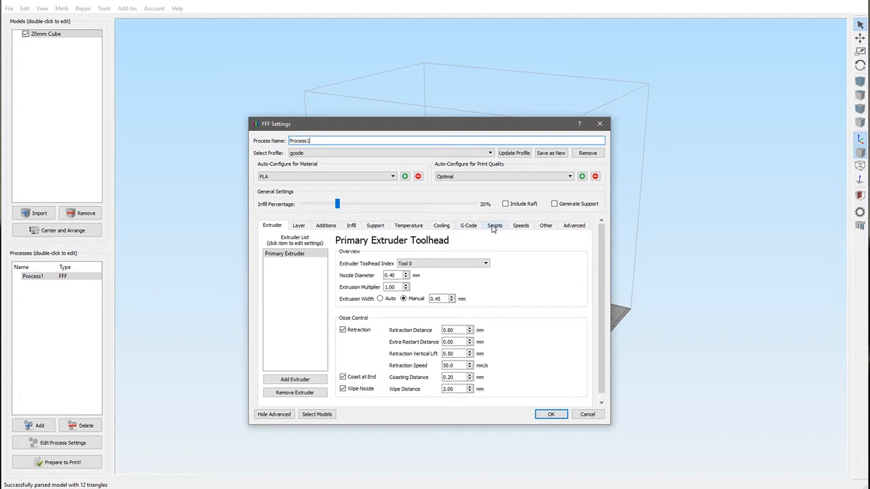
pyautogui.click(493, 228)
pyautogui.click(280, 255)
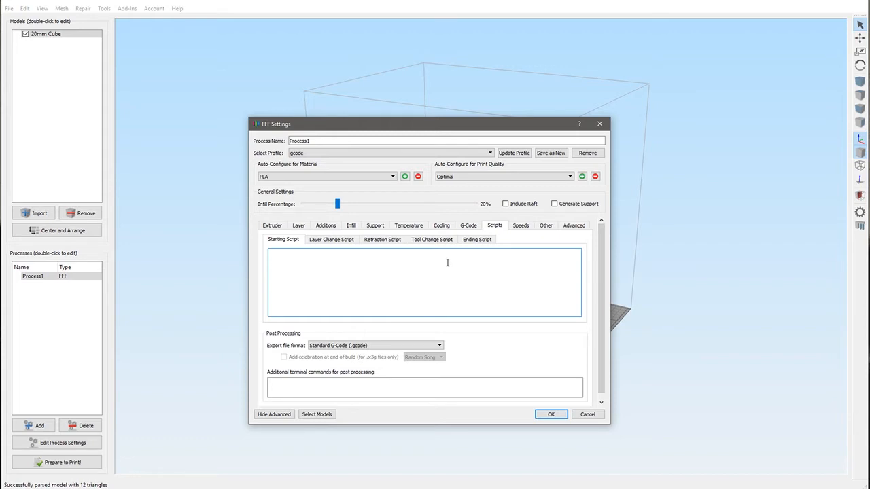
pyautogui.click(479, 240)
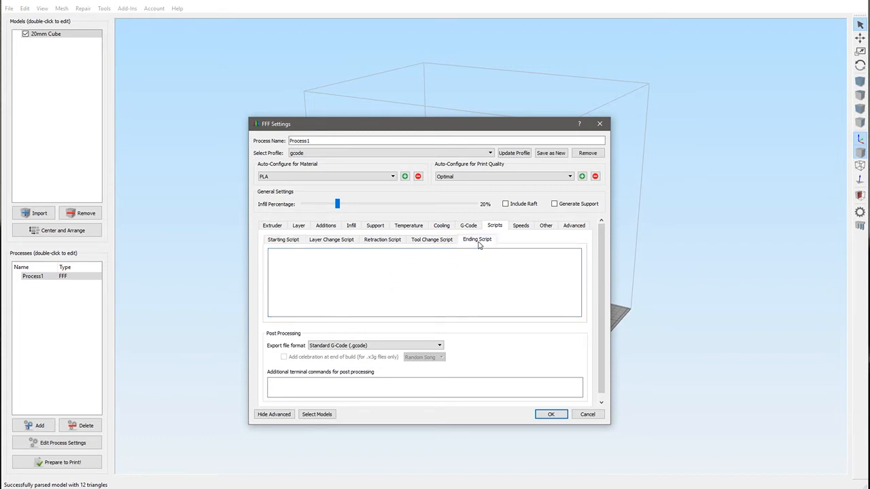
pyautogui.click(283, 240)
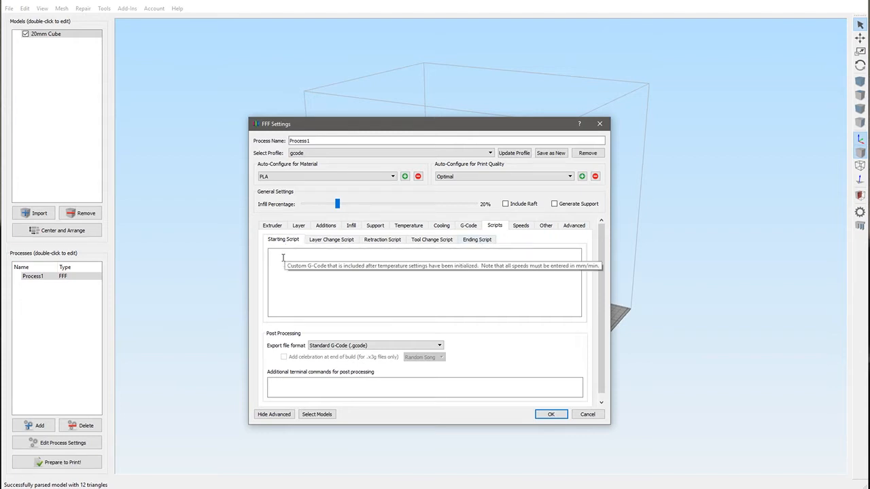
pyautogui.click(284, 256)
pyautogui.click(480, 239)
pyautogui.click(286, 271)
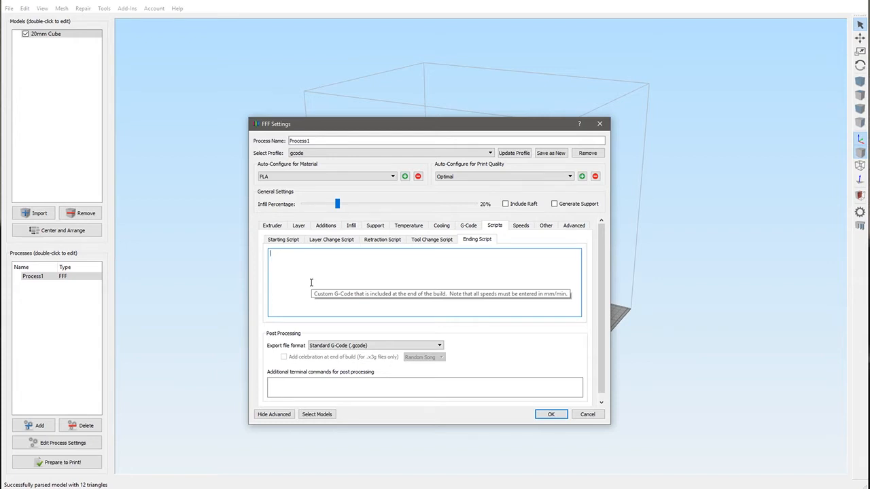
# Step: Check the heated bed and primary extruder temperature setpoints, and return to the starting script
pyautogui.click(410, 226)
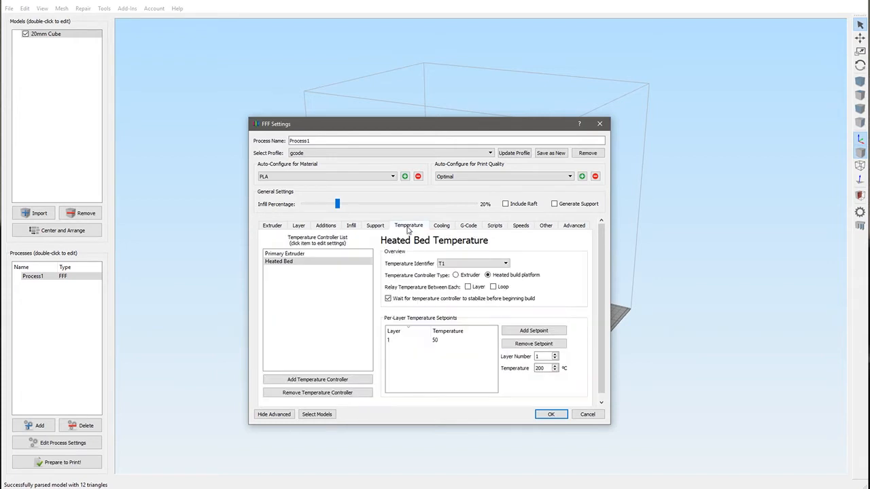
pyautogui.click(288, 254)
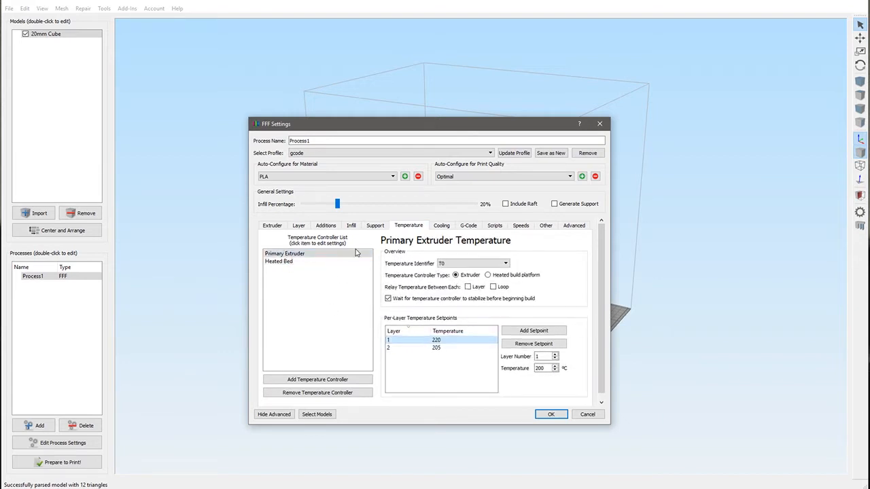
pyautogui.click(495, 230)
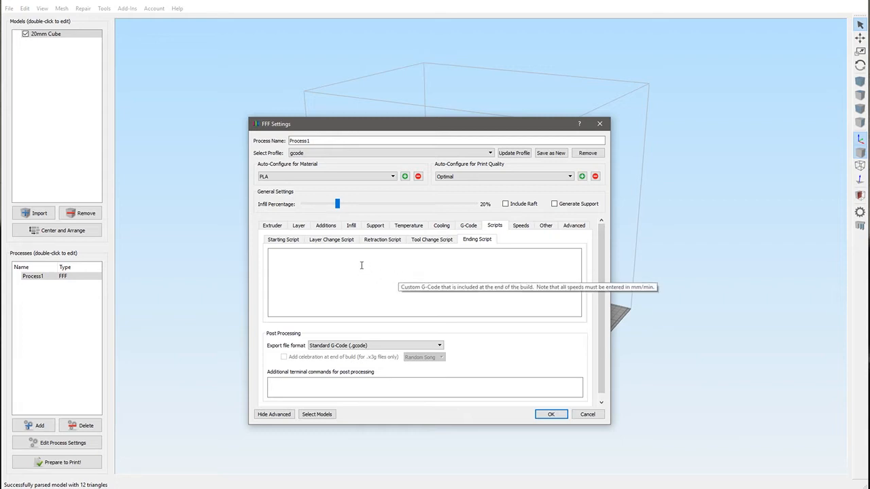
pyautogui.click(286, 242)
pyautogui.click(286, 268)
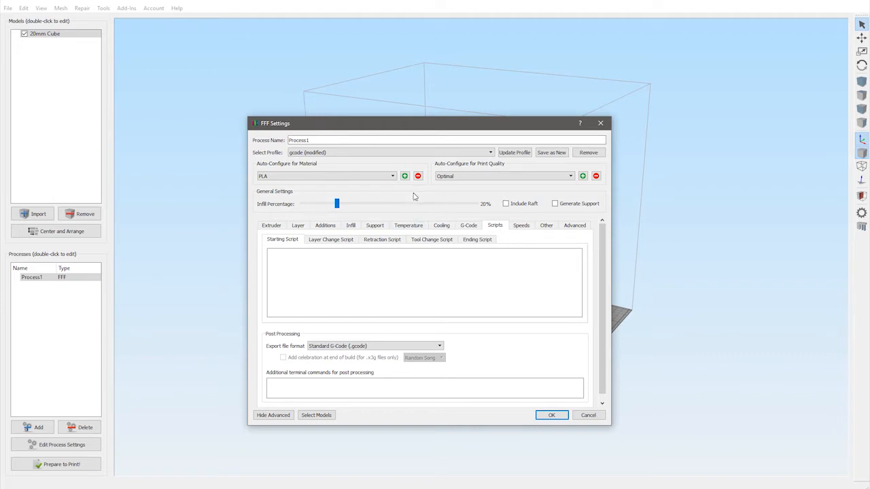
# Step: Paste the ";STARTING GCODE START" and ";STARTING GCODE END" comment lines into the starting script and add ";here" between them
pyautogui.click(301, 261)
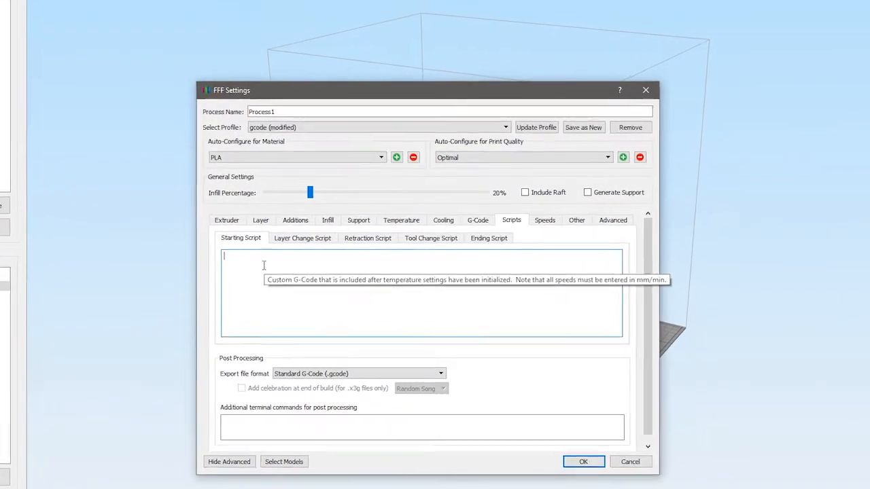
pyautogui.hotkey('ctrl', 'v')
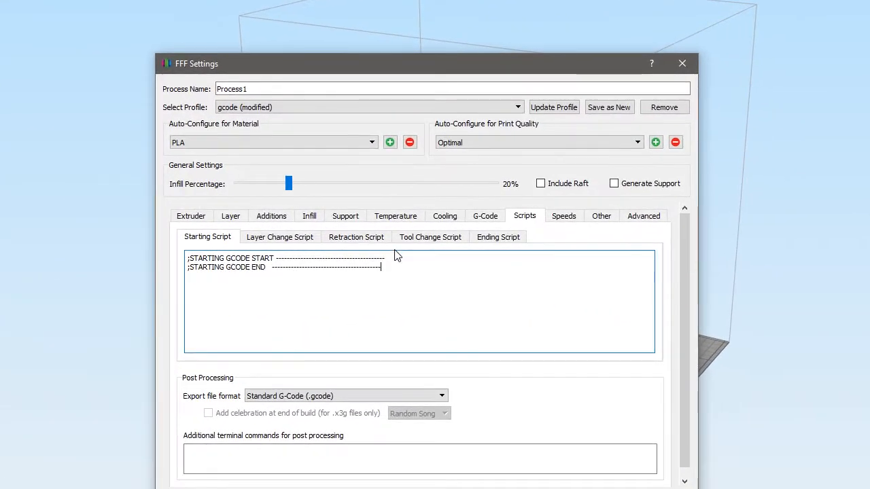
pyautogui.click(402, 258)
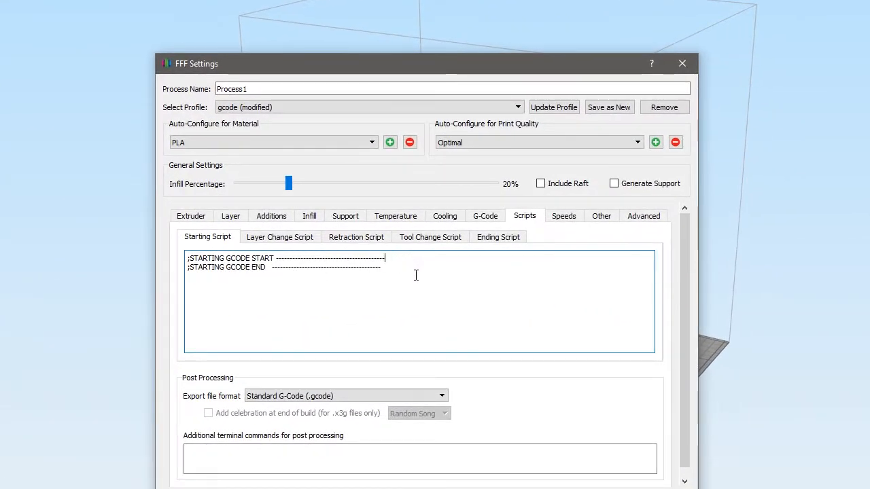
pyautogui.press('Return')
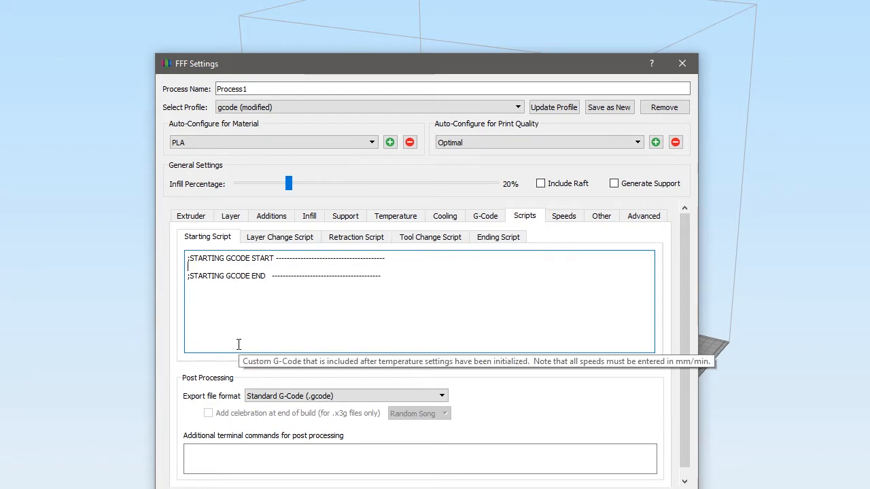
pyautogui.write(';here')
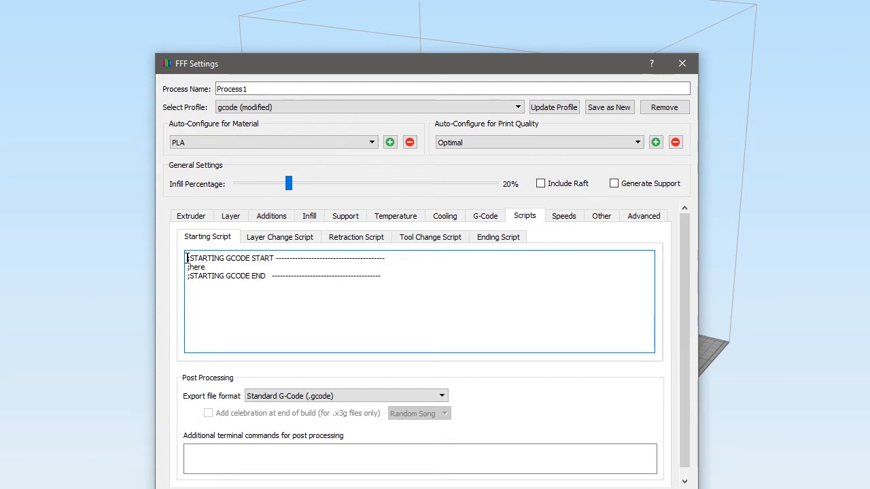
pyautogui.moveTo(187, 258); pyautogui.dragTo(398, 256)
pyautogui.click(370, 304)
pyautogui.moveTo(397, 258); pyautogui.dragTo(178, 258)
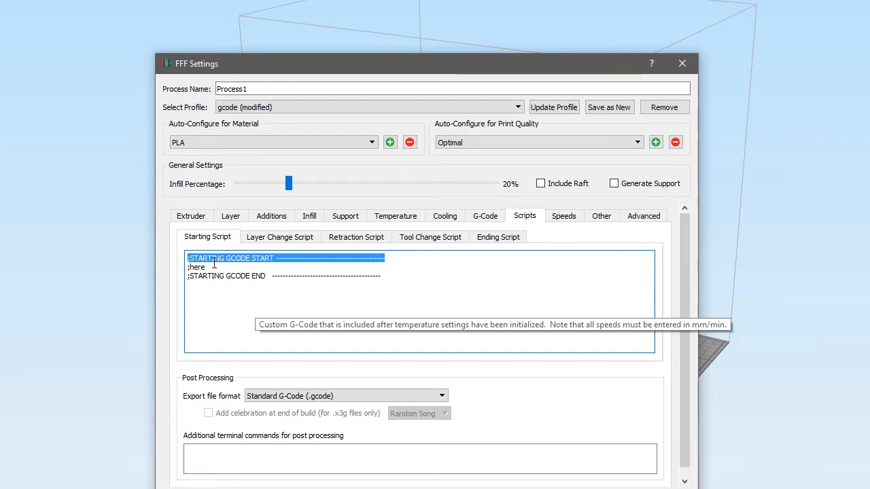
pyautogui.click(212, 267)
pyautogui.moveTo(378, 276); pyautogui.dragTo(149, 252)
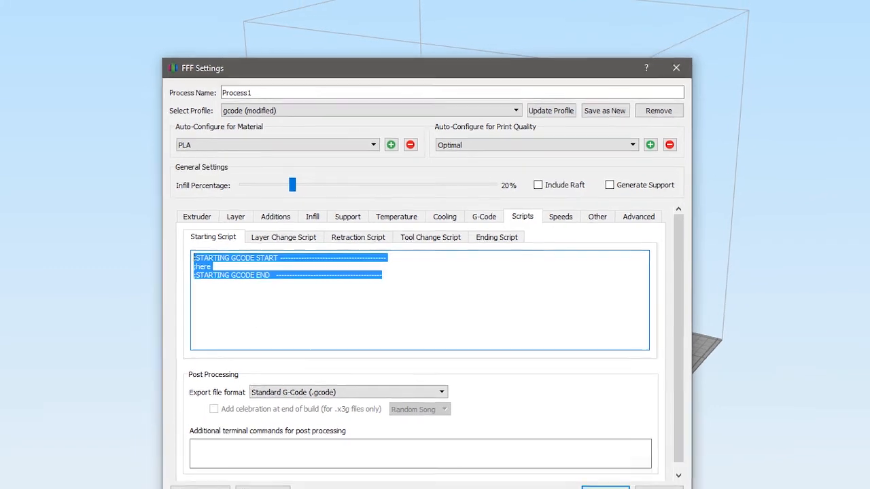
# Step: Apply the process settings and slice the 20mm cube into a print preview
pyautogui.click(585, 476)
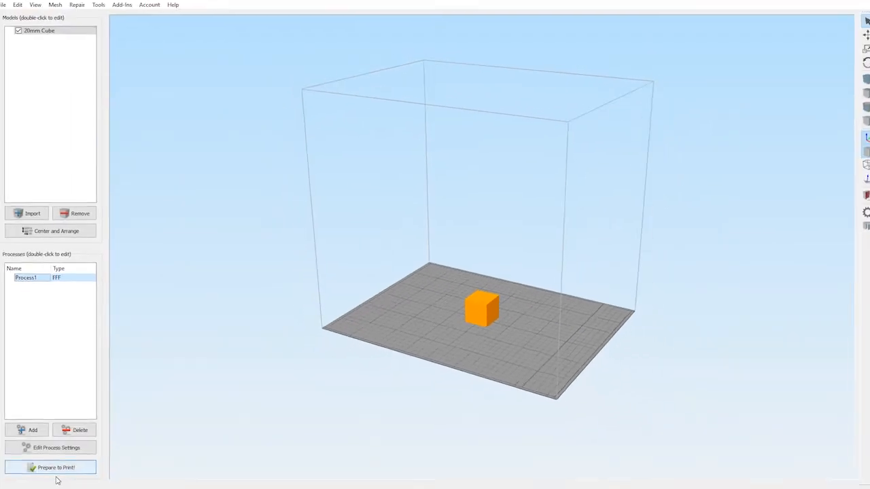
pyautogui.click(61, 465)
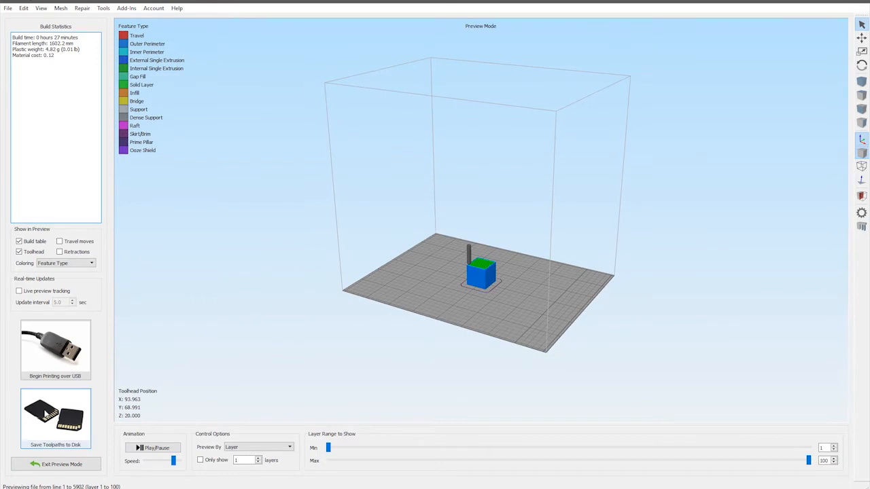
# Step: Save the sliced toolpaths to disk as 20mm Cube.gcode in the Start & End G Code folder
pyautogui.click(55, 418)
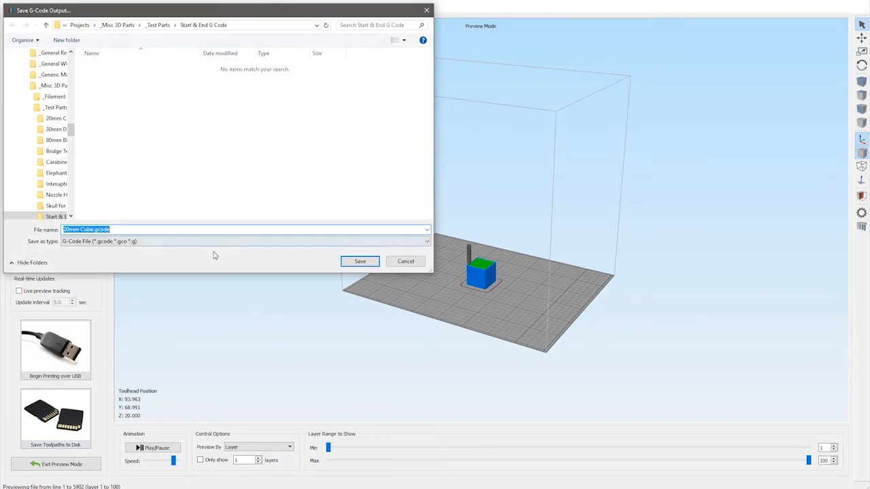
pyautogui.click(359, 261)
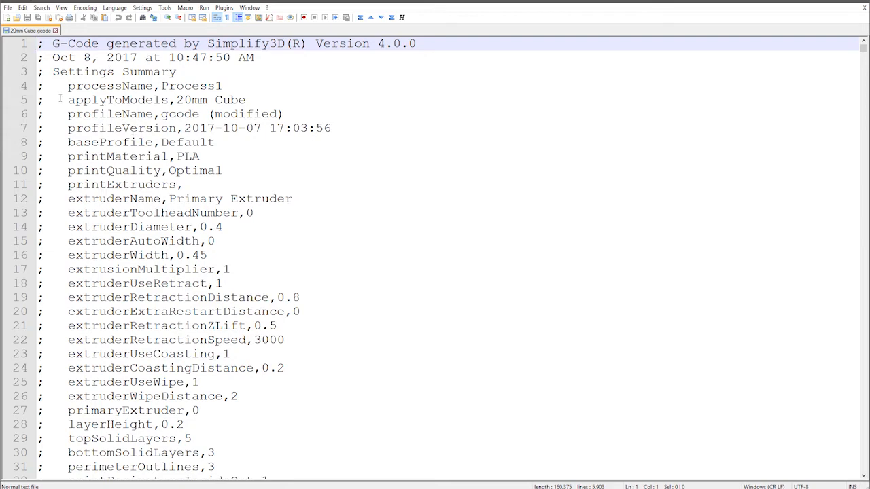
# Step: In Notepad++, read through the settings summary of 20mm Cube.gcode and highlight the startingGcode entry
pyautogui.scroll(-4, 59, 100)
pyautogui.scroll(-6, 59, 100)
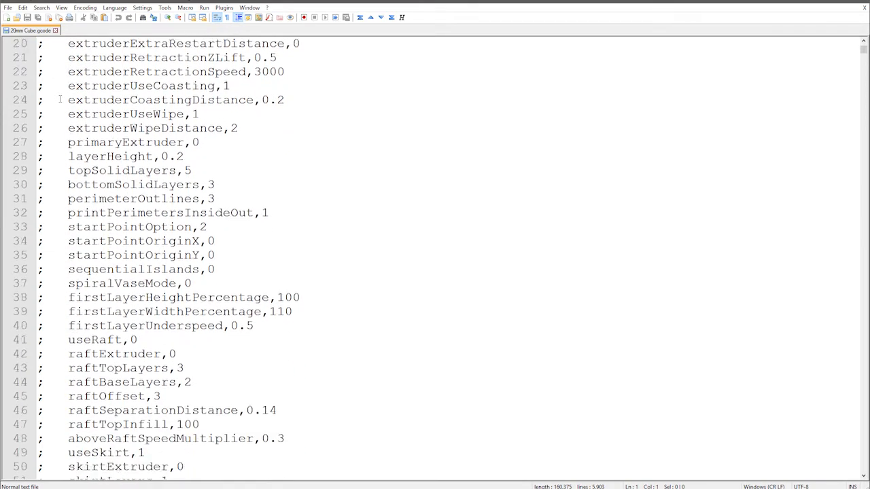
pyautogui.scroll(-8, 59, 100)
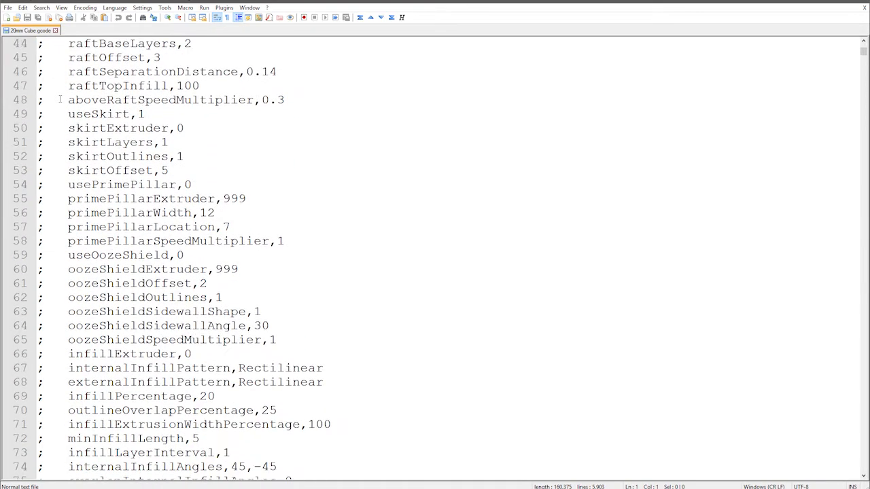
pyautogui.scroll(-12, 59, 100)
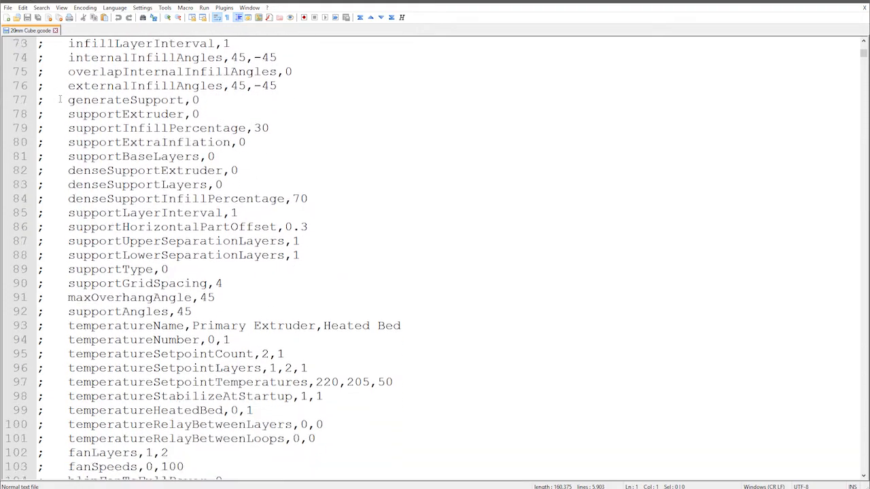
pyautogui.scroll(-12, 59, 100)
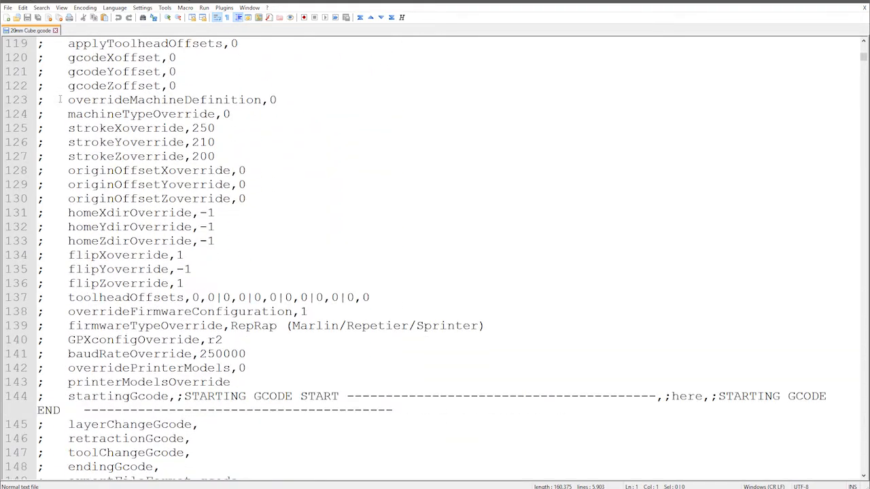
pyautogui.scroll(-3, 60, 100)
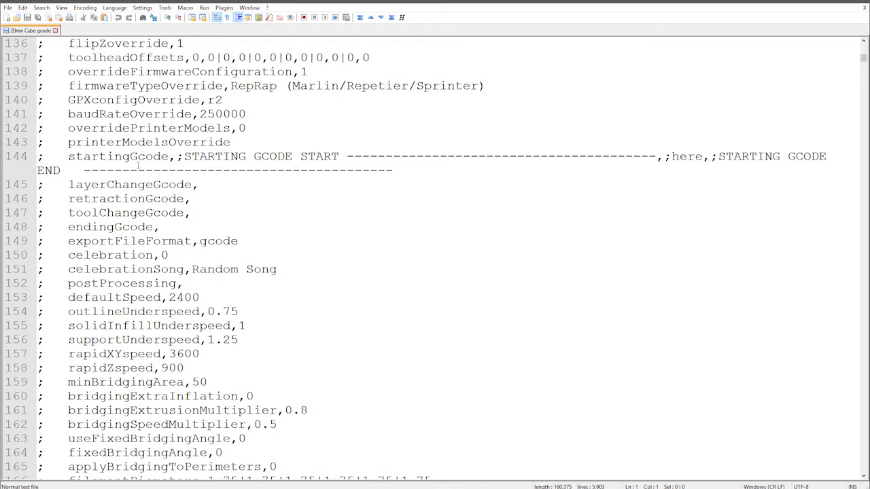
pyautogui.click(39, 156)
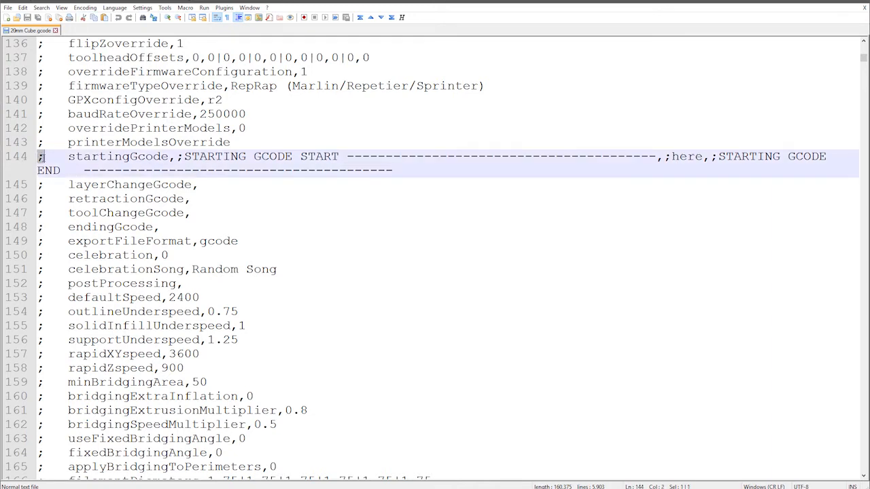
pyautogui.hotkey('shift', 'End')
pyautogui.moveTo(80, 169); pyautogui.dragTo(394, 170)
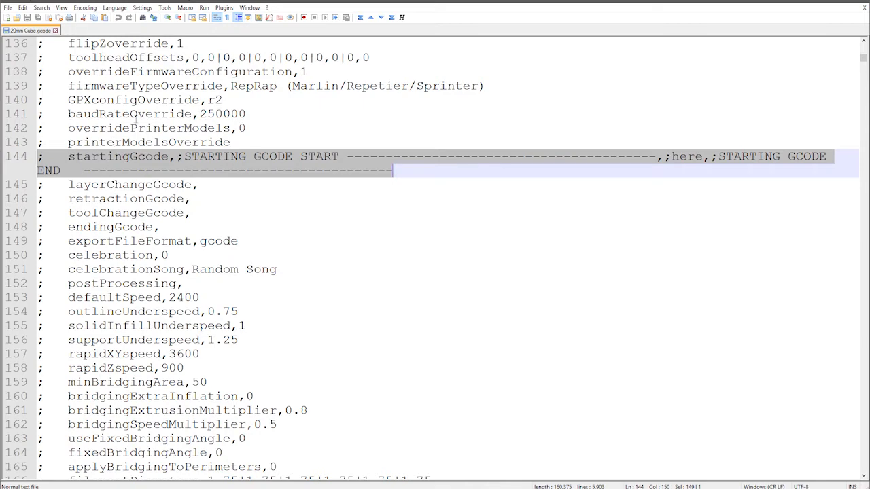
# Step: Find the starting G-code block below the settings summary and highlight its ";here" line and "STARTING GCODE END" marker
pyautogui.scroll(-9, 109, 220)
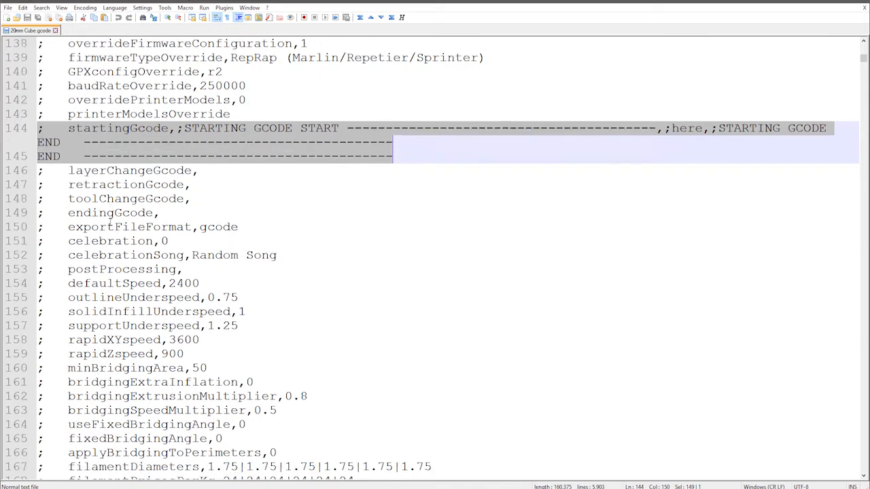
pyautogui.scroll(-7, 110, 220)
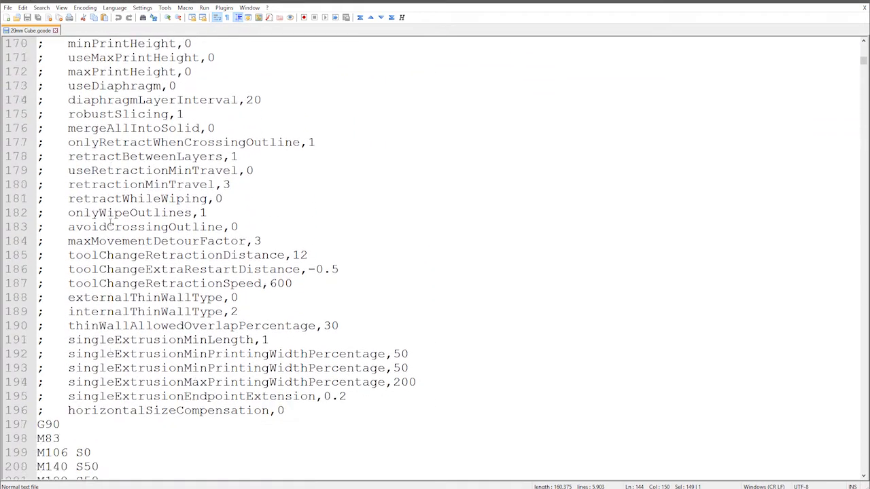
pyautogui.scroll(-3, 109, 222)
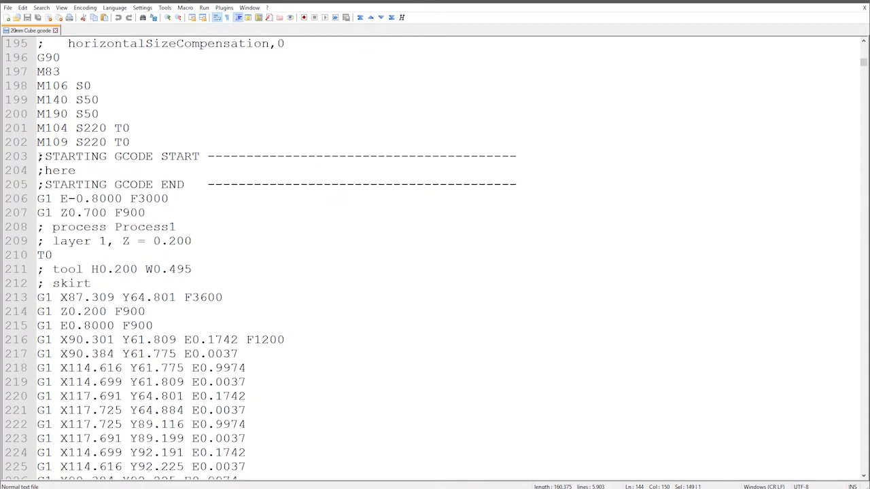
pyautogui.moveTo(86, 169); pyautogui.dragTo(34, 171)
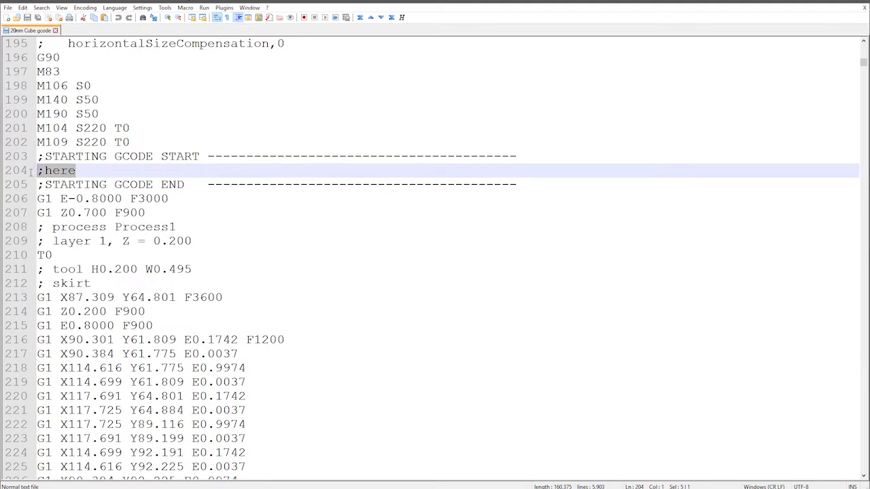
pyautogui.moveTo(184, 187); pyautogui.dragTo(45, 186)
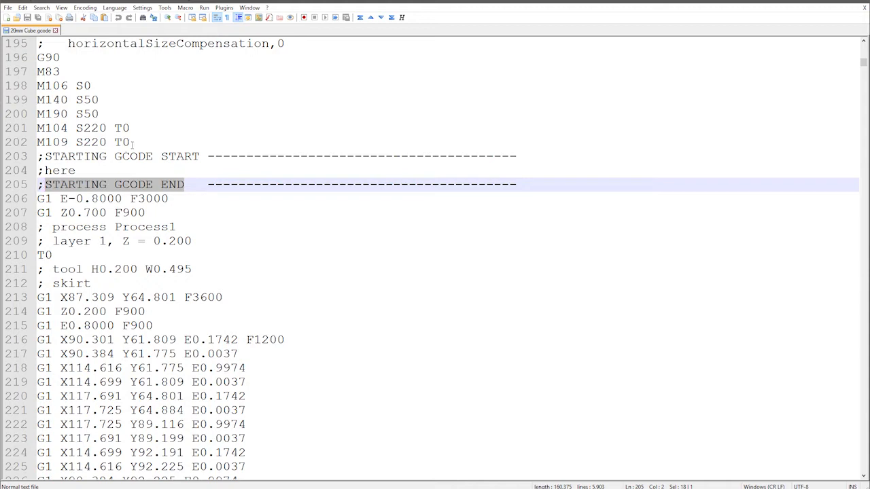
# Step: Highlight the slicer-generated lines before the starting script, from G90 to M109, and those after it down to the tool comment
pyautogui.scroll(3, 140, 143)
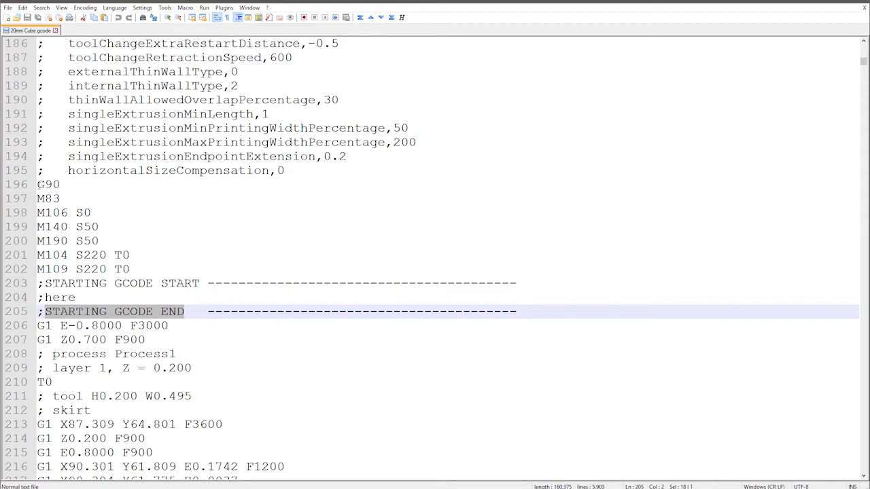
pyautogui.moveTo(37, 185); pyautogui.dragTo(140, 267)
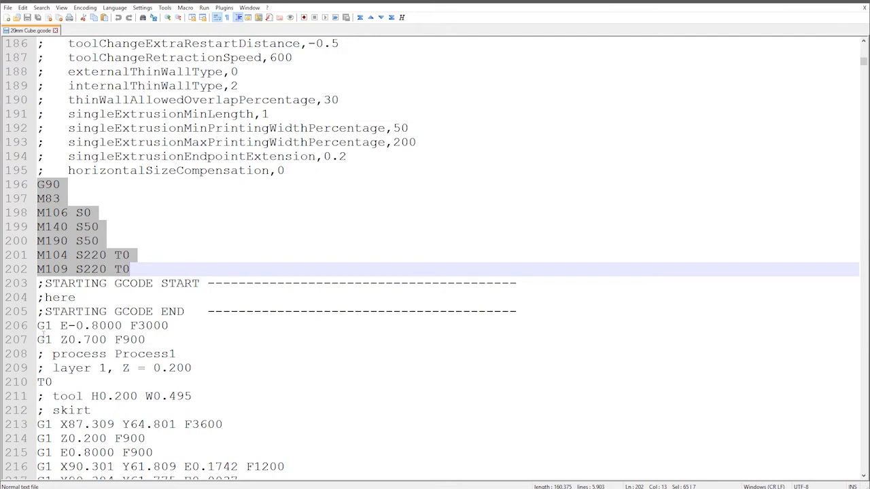
pyautogui.moveTo(37, 326); pyautogui.dragTo(212, 392)
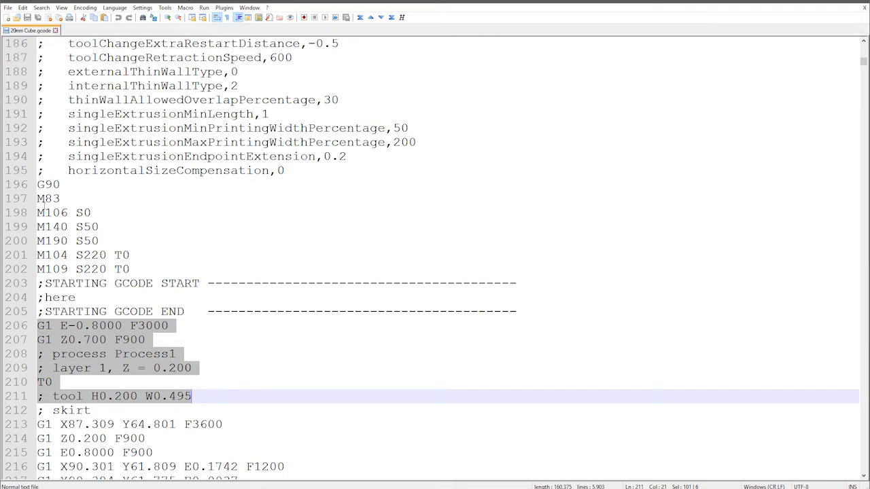
# Step: Examine the G90 positioning command together with the Z0.200 move below the skirt comment
pyautogui.doubleClick(48, 185)
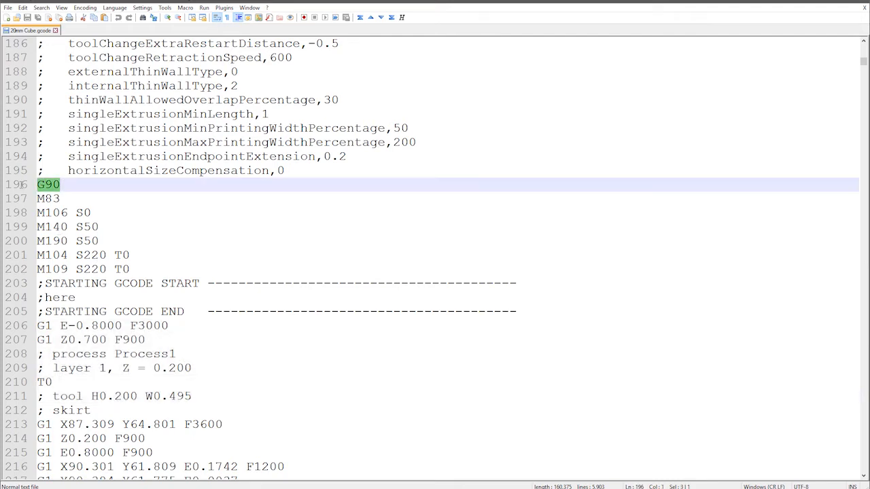
pyautogui.click(63, 183)
pyautogui.scroll(-4, 65, 213)
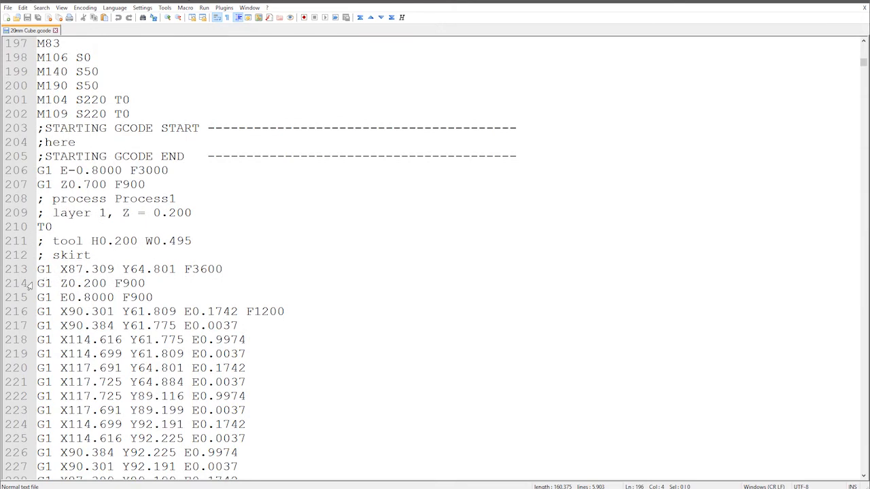
pyautogui.moveTo(38, 283); pyautogui.dragTo(81, 283)
pyautogui.press('Down')
pyautogui.hotkey('shift', 'Right')
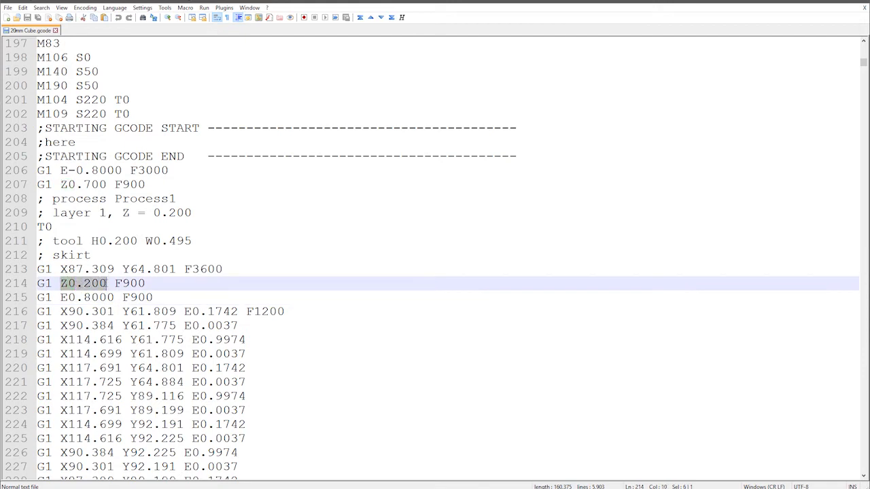
pyautogui.scroll(1, 76, 136)
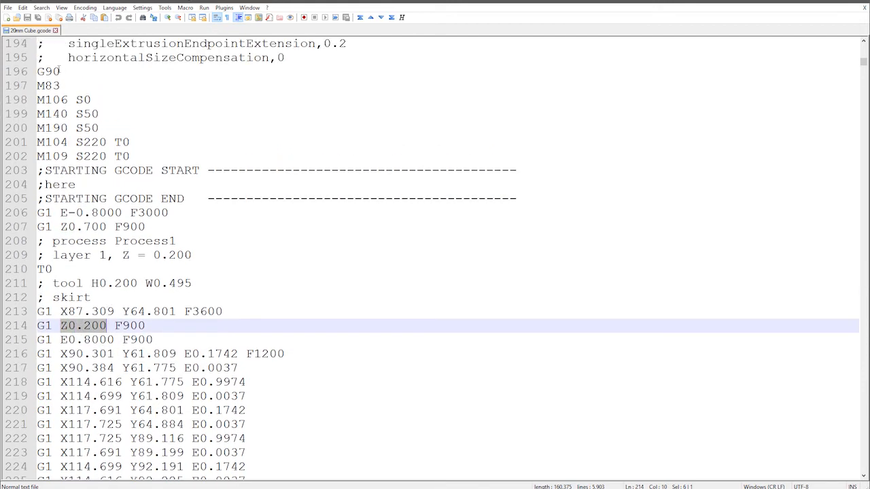
pyautogui.moveTo(60, 72); pyautogui.dragTo(38, 71)
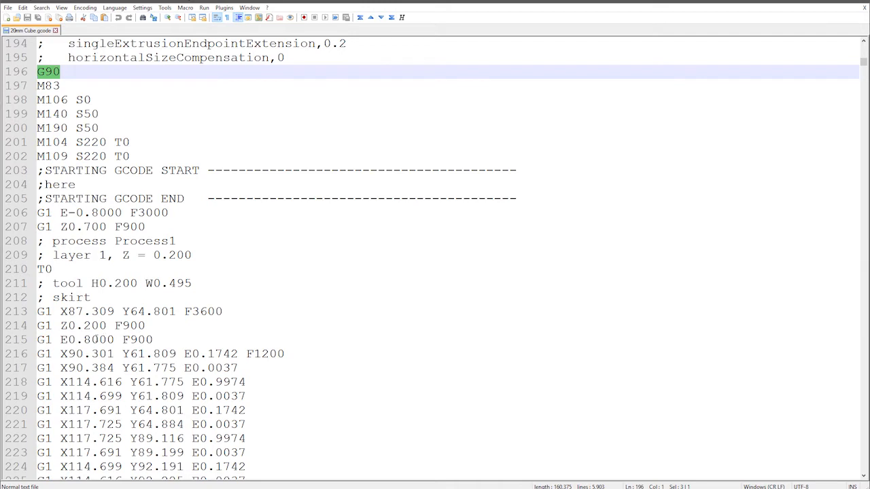
pyautogui.click(61, 96)
pyautogui.moveTo(61, 72); pyautogui.dragTo(38, 72)
pyautogui.click(66, 86)
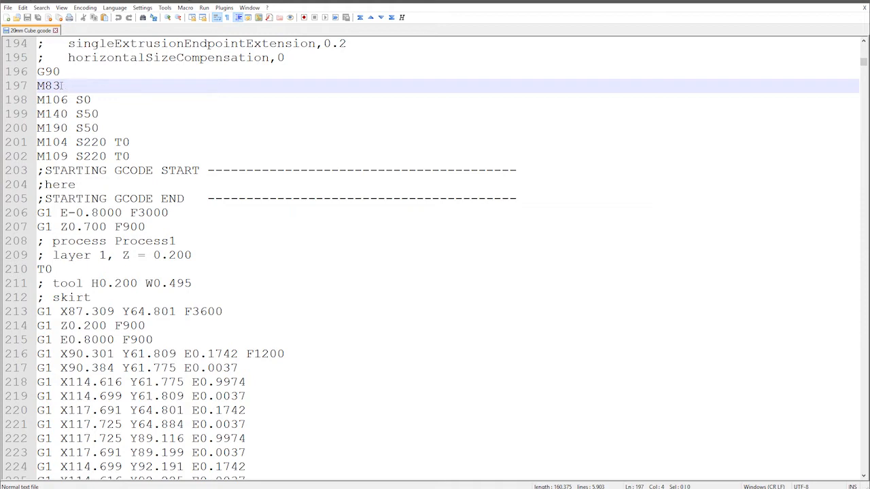
# Step: Highlight the M83 extruder mode command and the M106 S0 fan command for inspection
pyautogui.moveTo(42, 82); pyautogui.dragTo(34, 87)
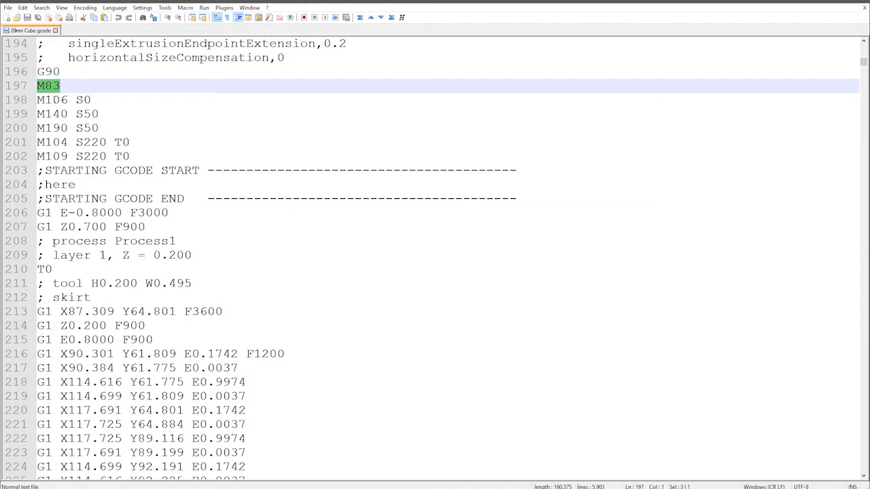
pyautogui.click(68, 99)
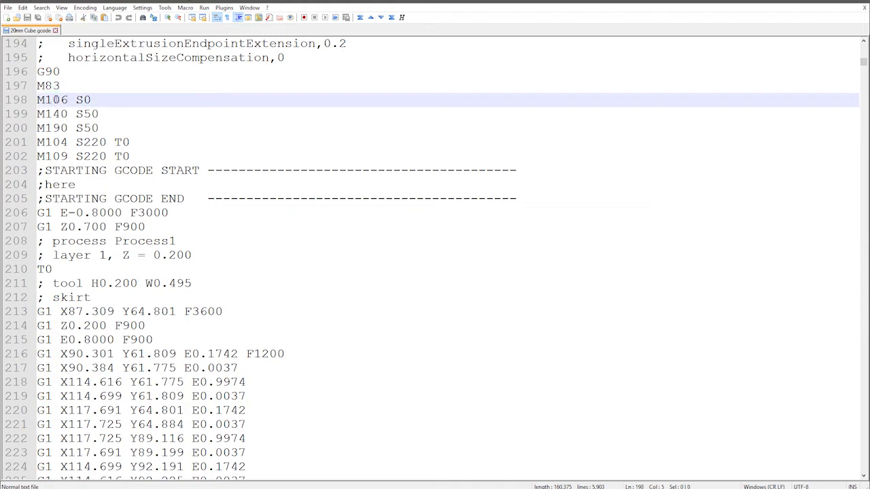
pyautogui.moveTo(94, 100); pyautogui.dragTo(37, 100)
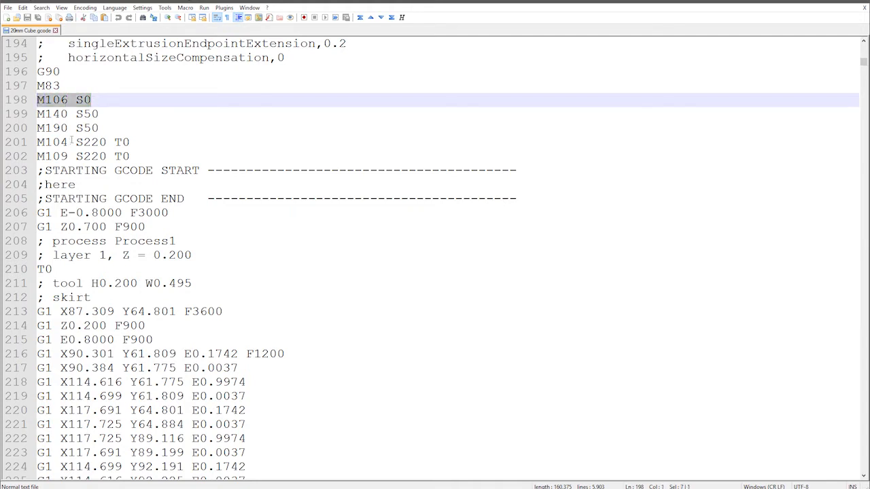
pyautogui.click(83, 101)
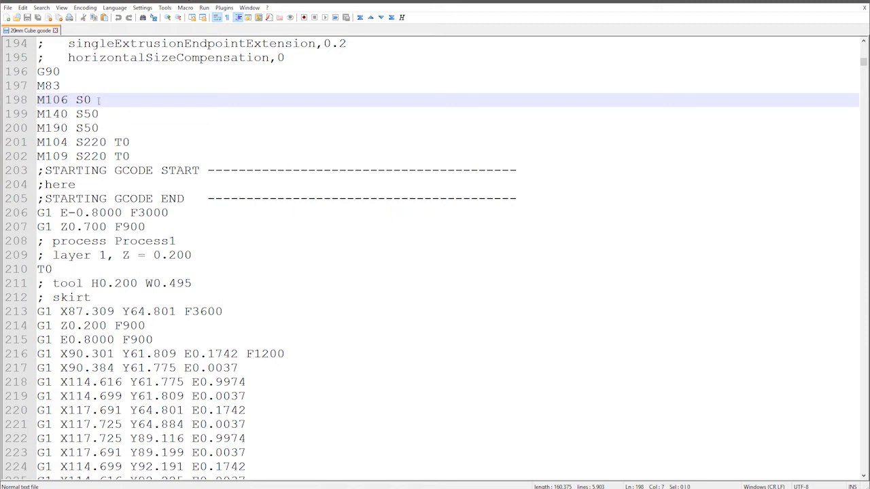
pyautogui.moveTo(91, 100); pyautogui.dragTo(32, 100)
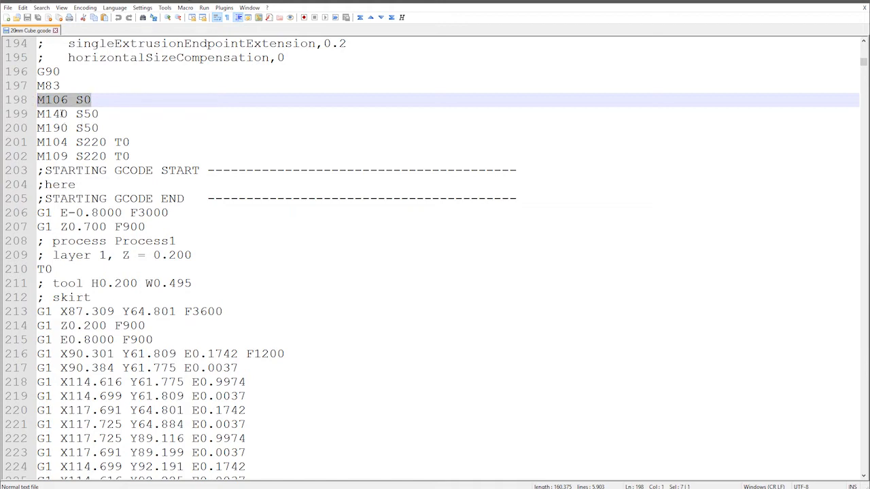
# Step: Highlight the M140/M190 bed and M104/M109 extruder heating lines and compare their placement with the ";here" line
pyautogui.moveTo(101, 128); pyautogui.dragTo(27, 114)
pyautogui.moveTo(134, 155); pyautogui.dragTo(15, 144)
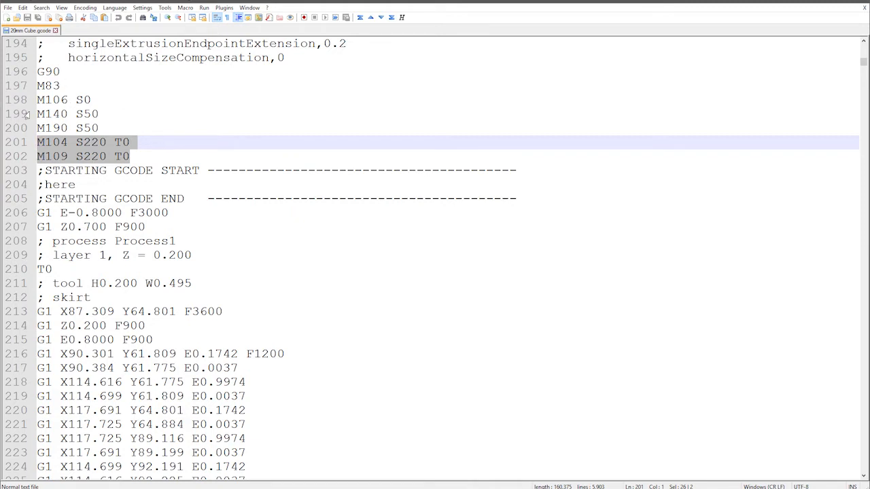
pyautogui.click(80, 187)
pyautogui.moveTo(78, 185); pyautogui.dragTo(38, 185)
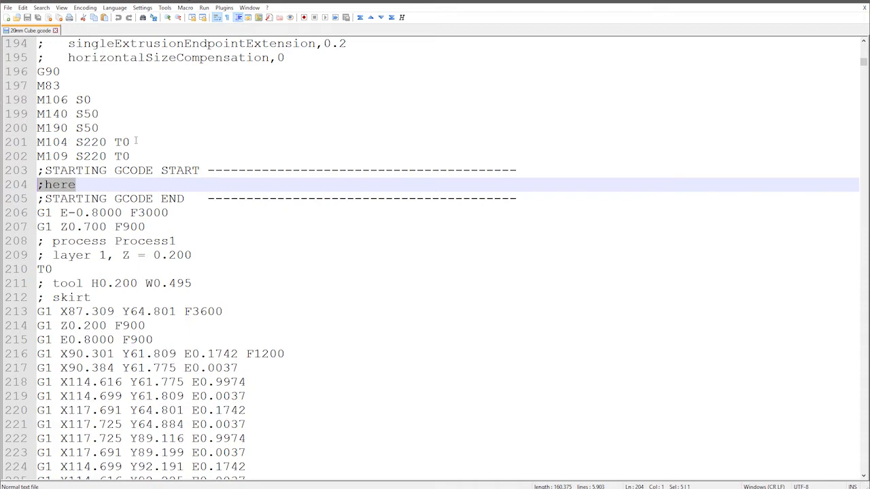
pyautogui.moveTo(136, 142); pyautogui.dragTo(34, 142)
pyautogui.moveTo(132, 156); pyautogui.dragTo(30, 142)
pyautogui.moveTo(94, 184); pyautogui.dragTo(33, 185)
pyautogui.click(91, 199)
pyautogui.click(76, 184)
pyautogui.moveTo(77, 184); pyautogui.dragTo(34, 185)
pyautogui.moveTo(131, 157); pyautogui.dragTo(27, 117)
pyautogui.click(79, 184)
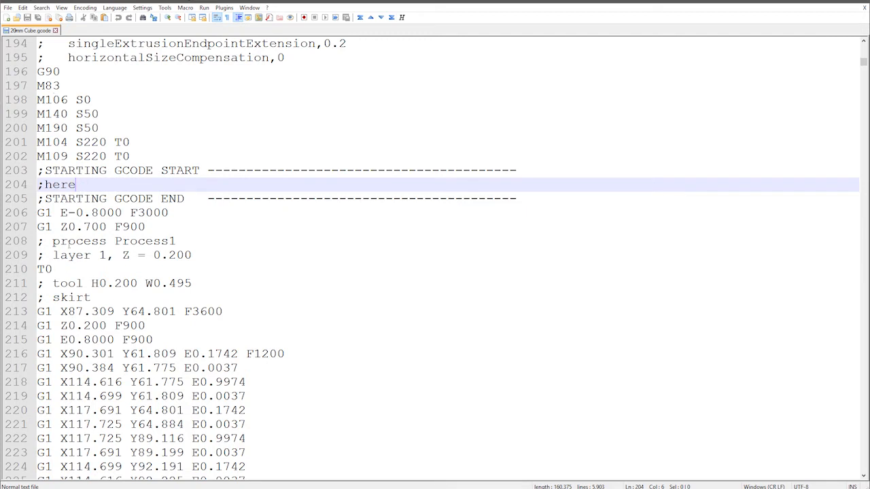
# Step: Review the print moves after the starting script and the settings and commands above it once more
pyautogui.moveTo(68, 241); pyautogui.dragTo(91, 367)
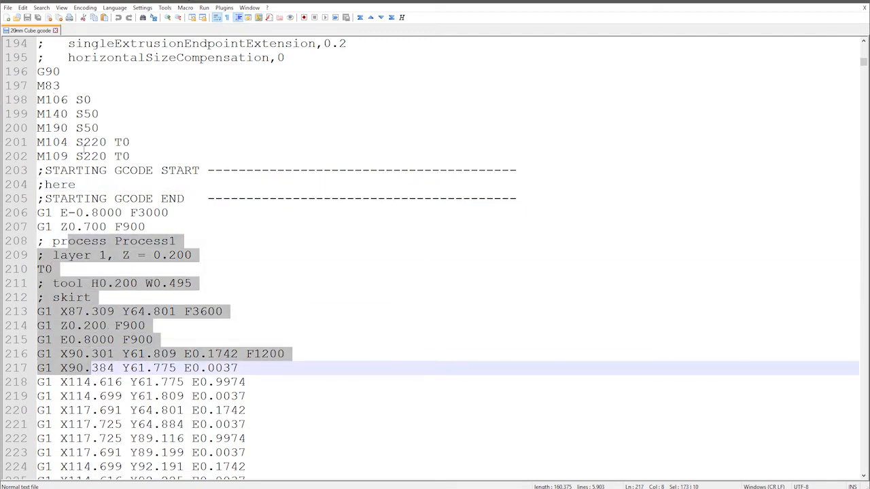
pyautogui.scroll(1, 70, 140)
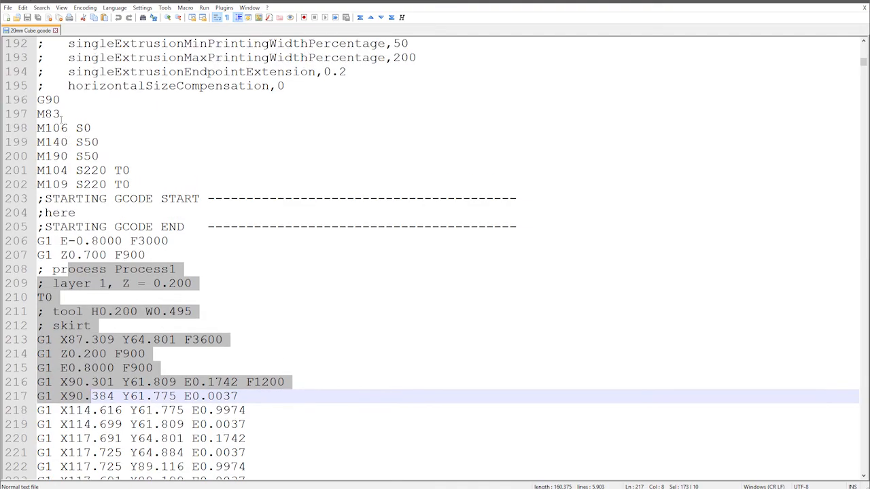
pyautogui.scroll(1, 88, 246)
pyautogui.scroll(15, 88, 247)
pyautogui.scroll(-13, 94, 246)
pyautogui.scroll(-4, 95, 246)
pyautogui.scroll(4, 94, 245)
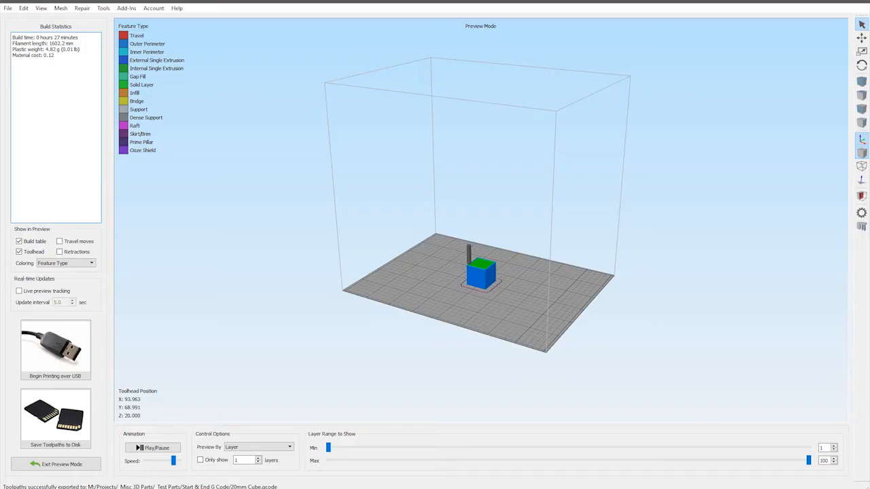
# Step: Switch back to Simplify3D and exit the print preview
pyautogui.click(39, 466)
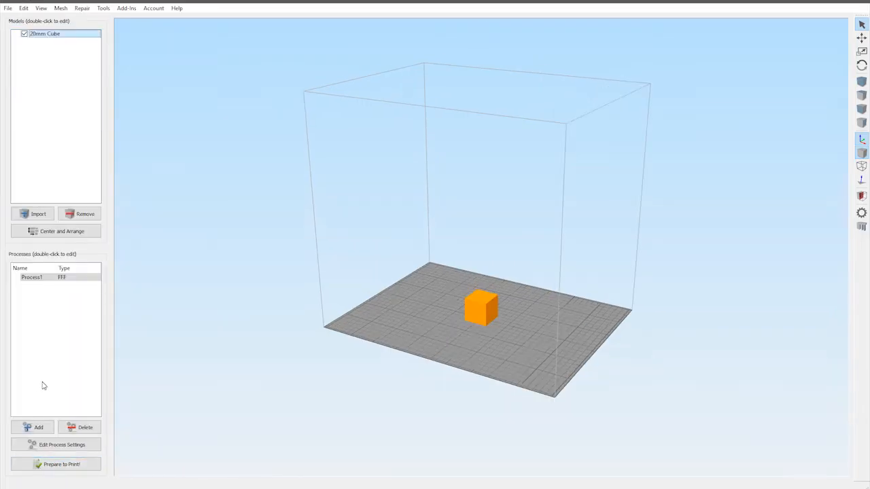
# Step: Open Process1's starting script and replace the ";here" line with blank lines between the start and end comments
pyautogui.click(51, 444)
pyautogui.click(496, 225)
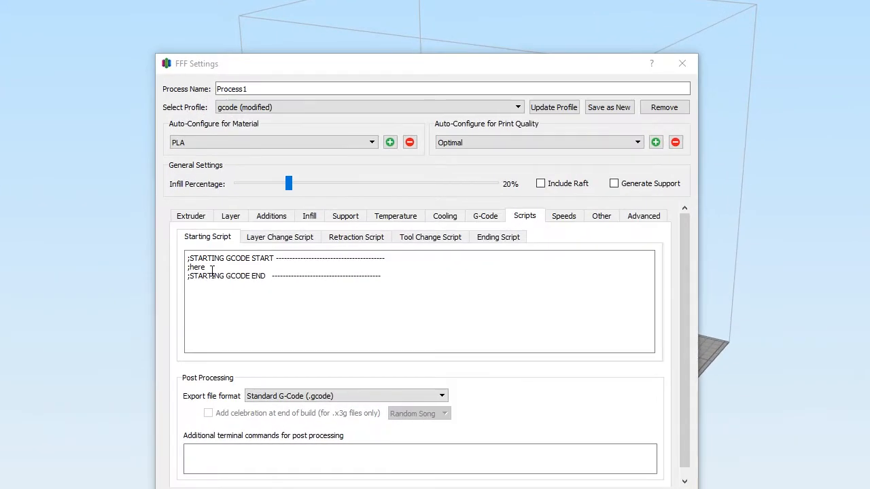
pyautogui.moveTo(212, 270); pyautogui.dragTo(174, 272)
pyautogui.press('BackSpace')
pyautogui.press('Return')
pyautogui.press('Return')
pyautogui.press('Return')
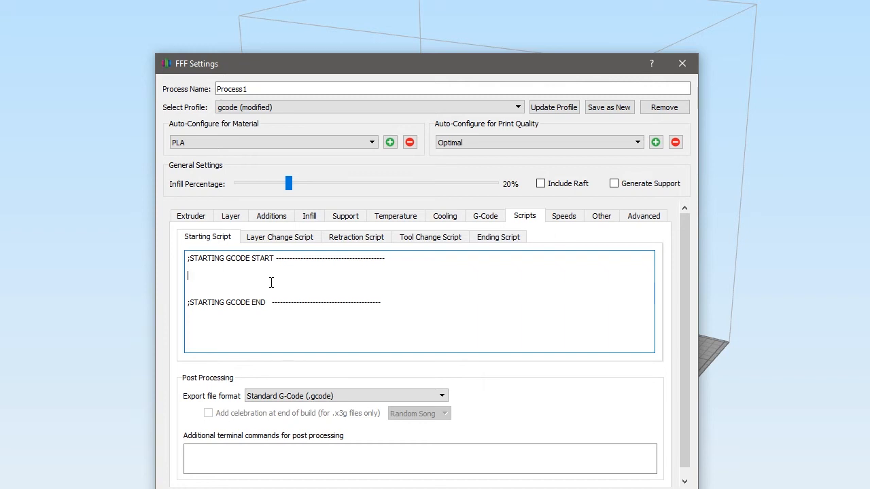
# Step: Add the line "M140 S[bed1_temperature] ;set bed temp and continue" below the starting G-code header comment
pyautogui.write('M140')
pyautogui.write('S50')
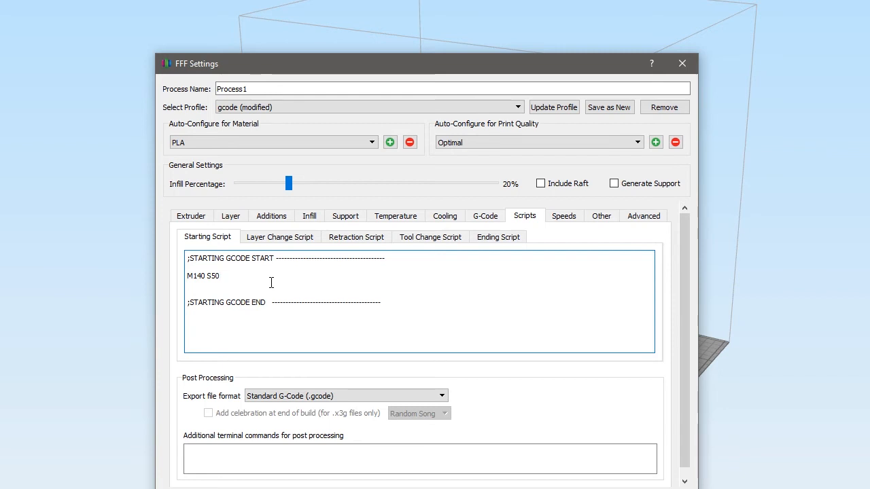
pyautogui.press('BackSpace')
pyautogui.press('BackSpace')
pyautogui.write('[bed1_temperature]')
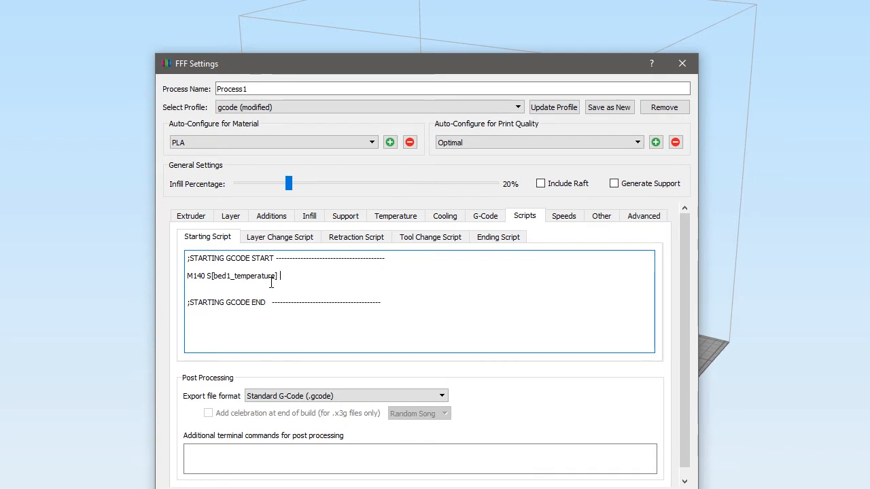
pyautogui.write(' ;set bed te')
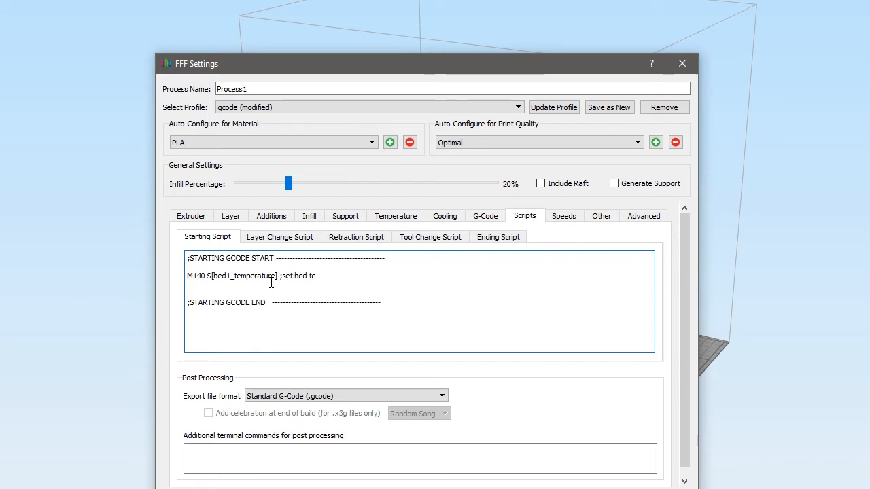
pyautogui.write('mp and continue')
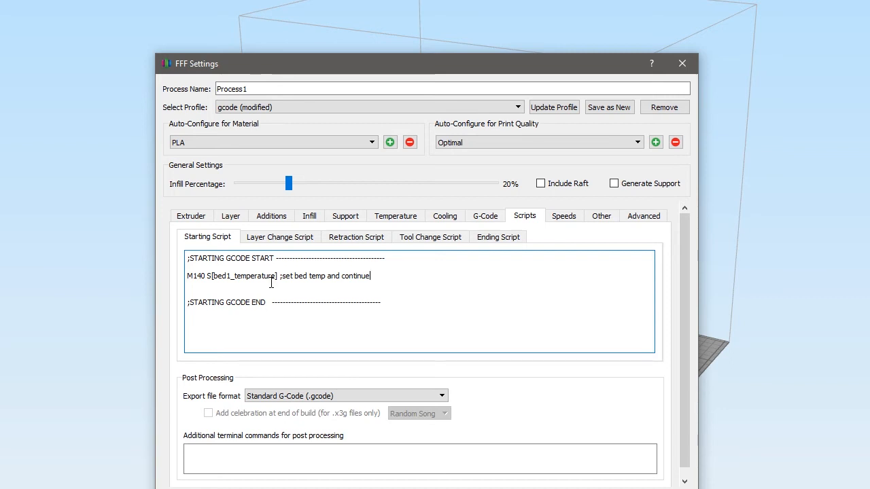
# Step: Add an M190 line below M140 reusing its parameter and comment, so it reads "M190 S[bed1_temperature] ;set bed temp and WAIT"
pyautogui.press('Return')
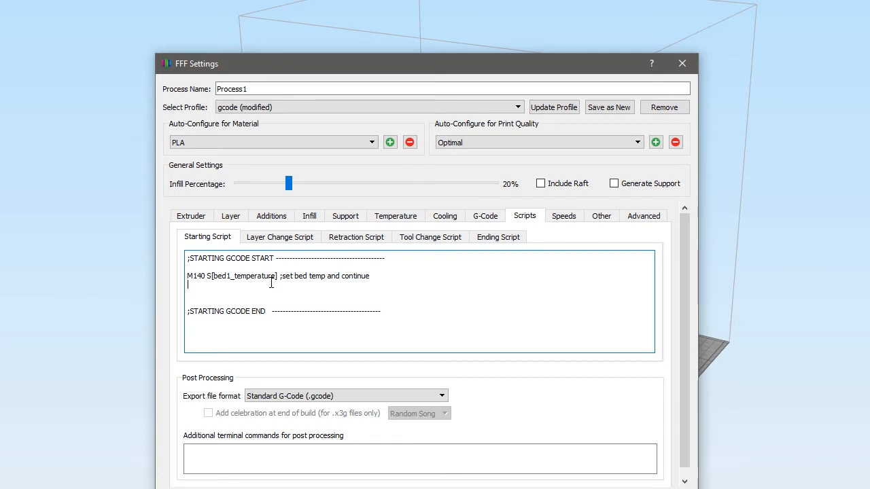
pyautogui.write('M190')
pyautogui.moveTo(207, 276); pyautogui.dragTo(380, 279)
pyautogui.hotkey('ctrl', 'c')
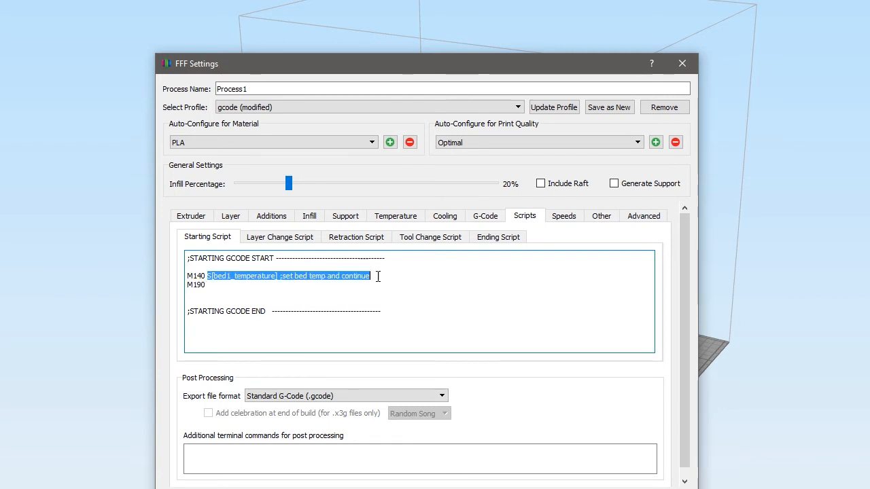
pyautogui.click(238, 289)
pyautogui.hotkey('ctrl', 'v')
pyautogui.press('BackSpace')
pyautogui.press('BackSpace')
pyautogui.press('BackSpace')
pyautogui.press('BackSpace')
pyautogui.press('BackSpace')
pyautogui.press('BackSpace')
pyautogui.press('BackSpace')
pyautogui.press('BackSpace')
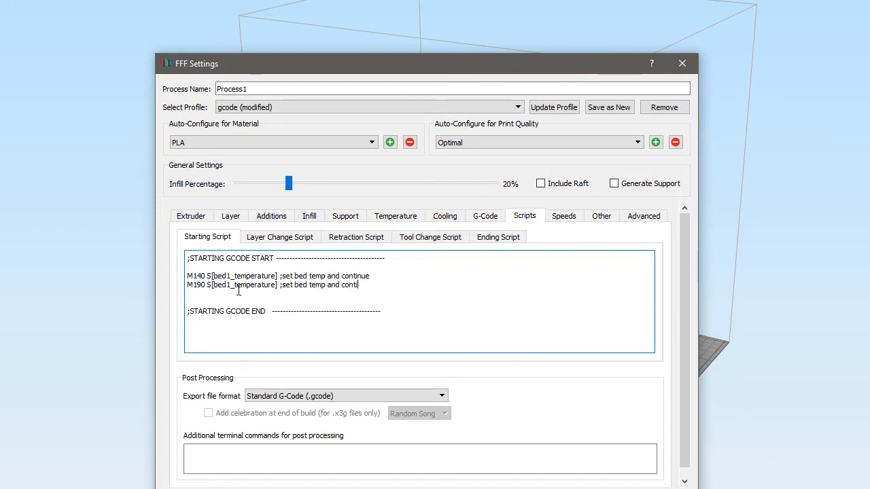
pyautogui.write('WAIT')
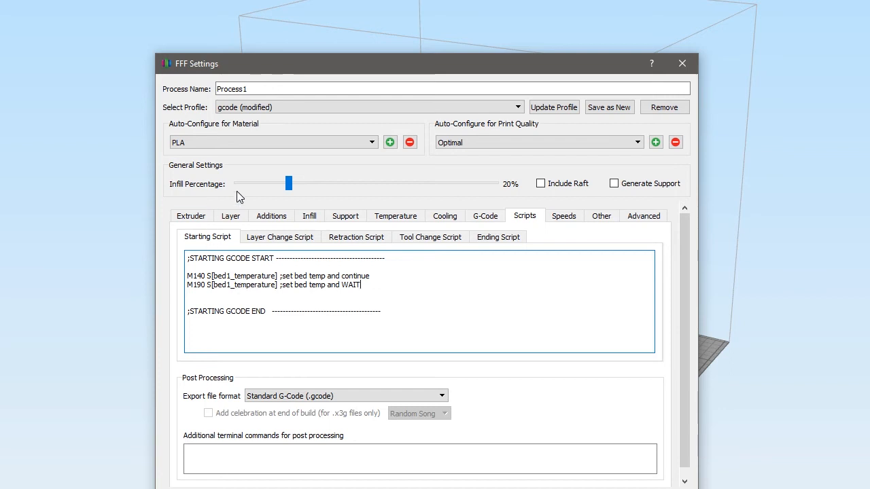
# Step: Check the heated bed's temperature identifier and layer 1 setpoint, and return to the starting script
pyautogui.click(234, 216)
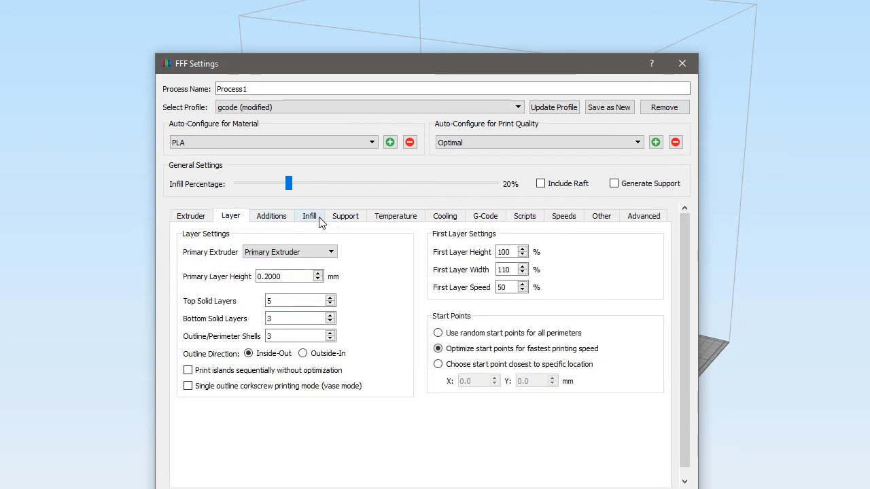
pyautogui.click(402, 219)
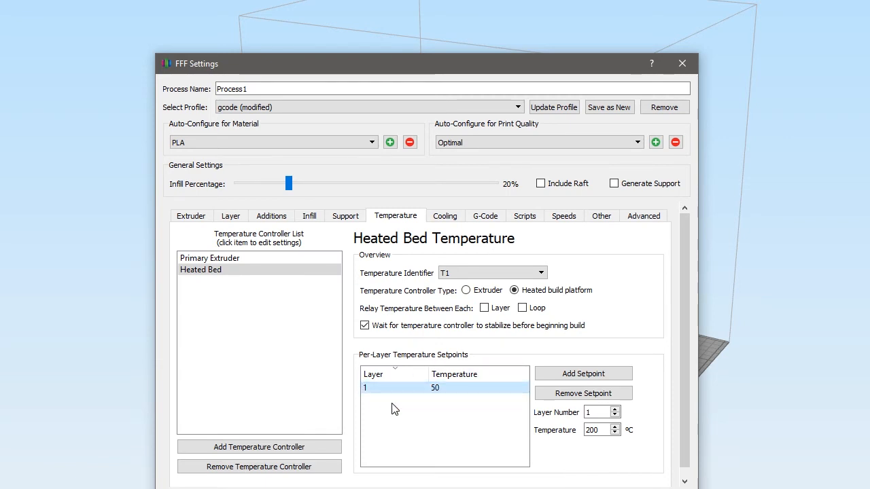
pyautogui.click(381, 387)
pyautogui.click(526, 216)
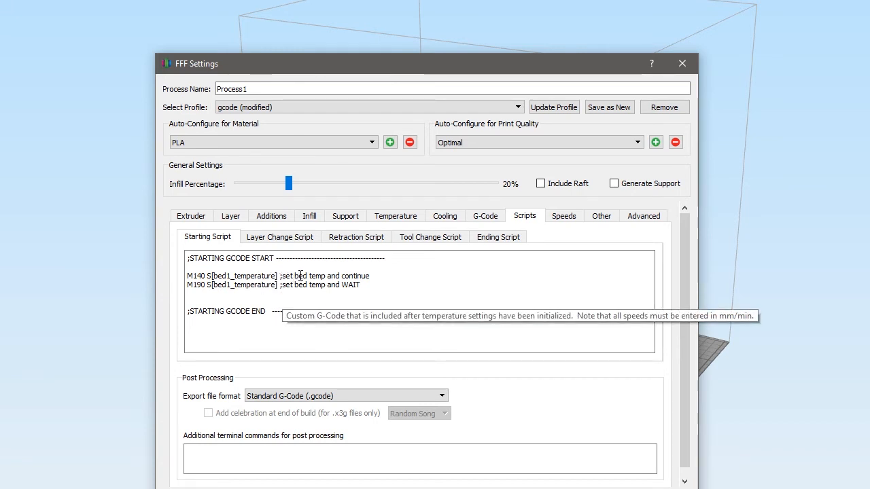
# Step: Add the homing line "G28; home" after the bed heating commands, separated by a blank line
pyautogui.click(368, 286)
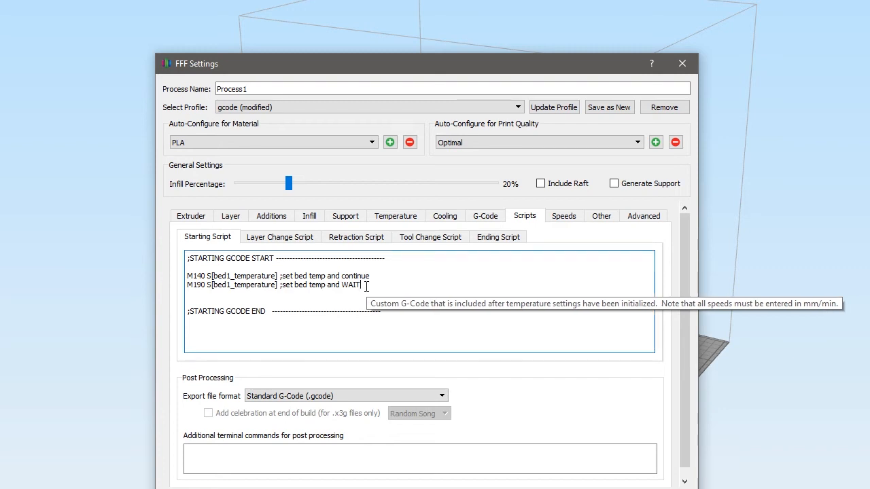
pyautogui.press('Return')
pyautogui.press('Return')
pyautogui.write('G')
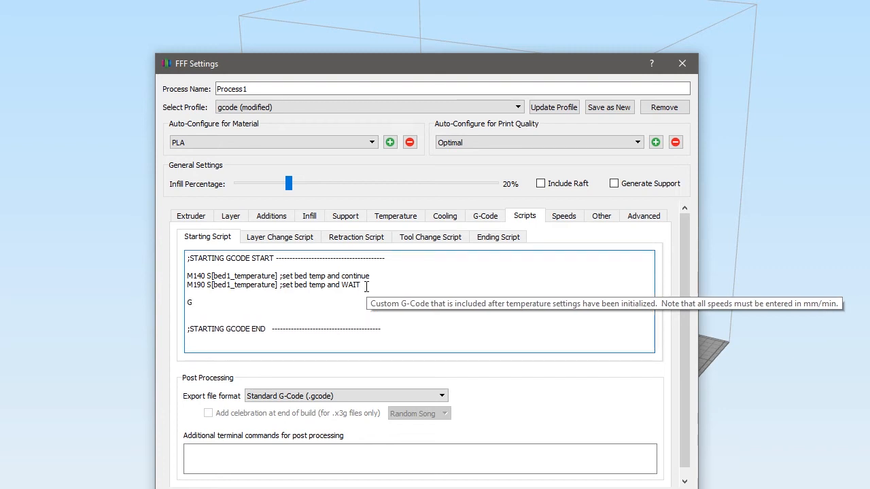
pyautogui.write('28; home')
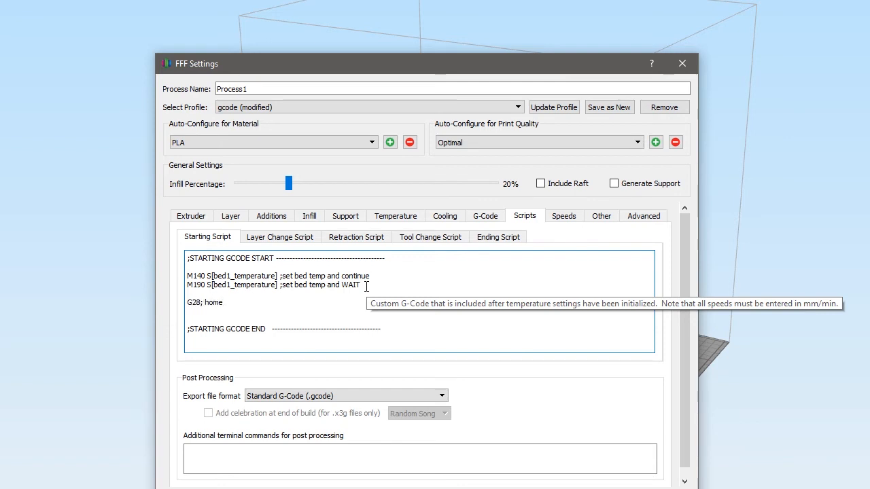
# Step: Add the bed probing line "G29; bed level meaurements" directly below the G28 line
pyautogui.press('Return')
pyautogui.write('G')
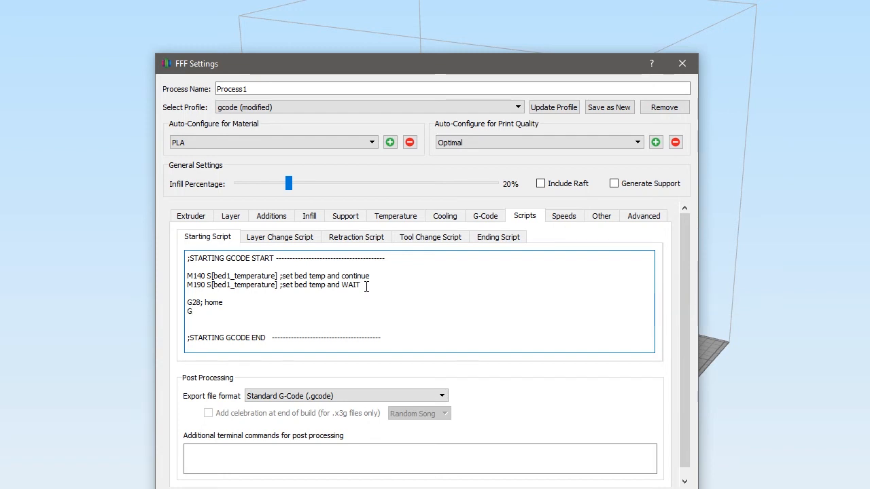
pyautogui.write('29; bed le')
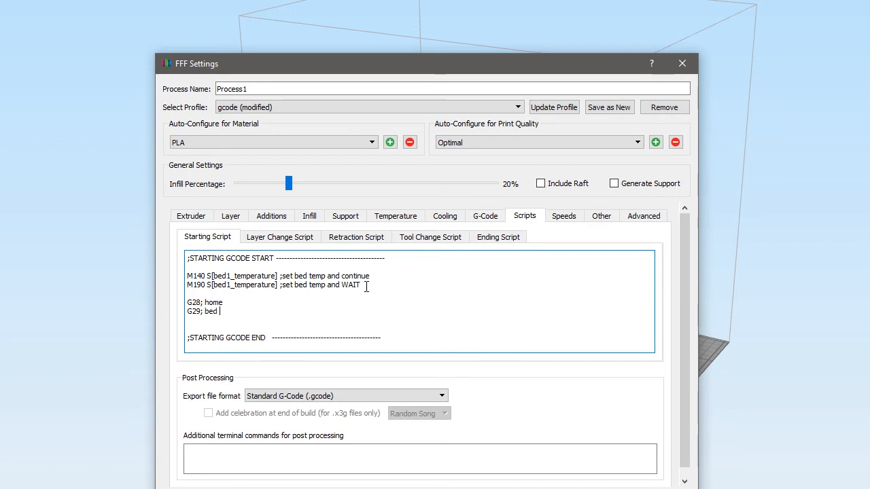
pyautogui.write('vel meaurfement')
pyautogui.press('BackSpace')
pyautogui.press('BackSpace')
pyautogui.press('BackSpace')
pyautogui.press('BackSpace')
pyautogui.press('BackSpace')
pyautogui.press('BackSpace')
pyautogui.write('ements')
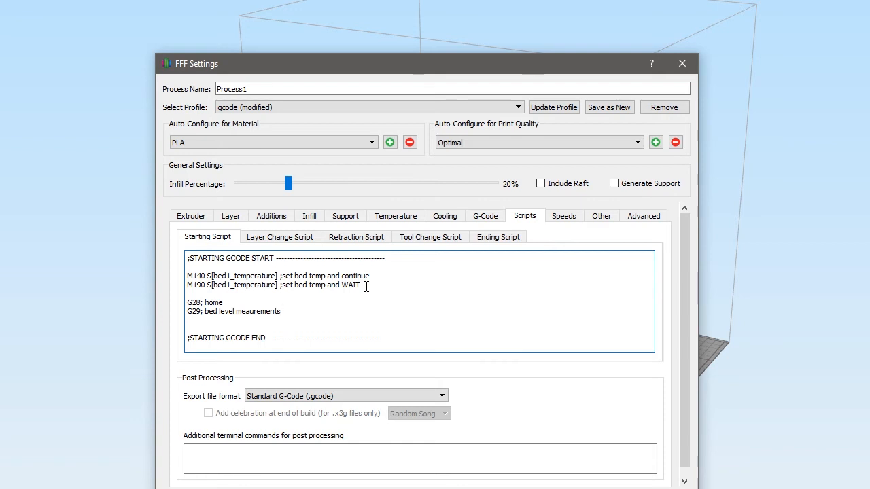
# Step: Add the line "M104 S[extruder0_temperature];sets the hot end temp and continues" after G29, separated by a blank line
pyautogui.press('Return')
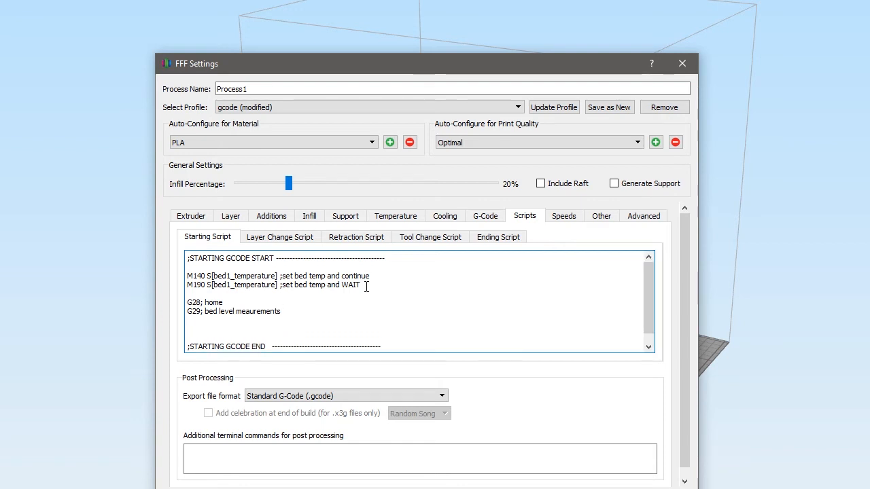
pyautogui.press('Return')
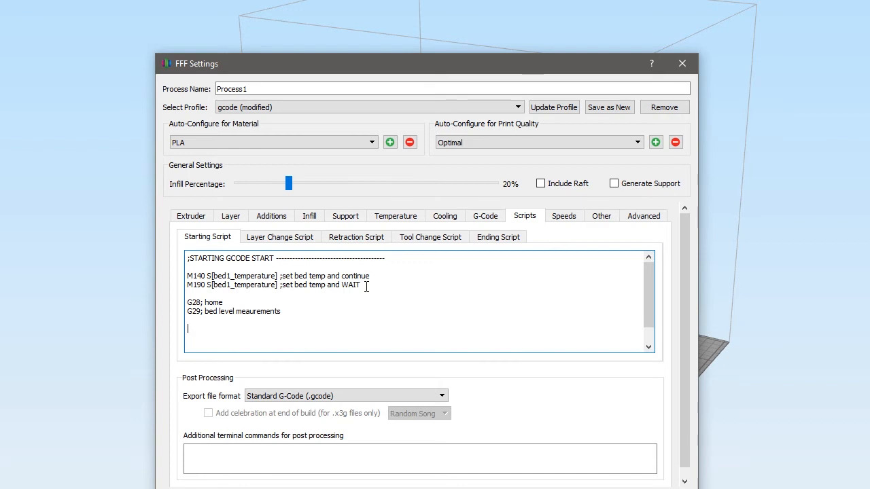
pyautogui.write('M104 S[')
pyautogui.write('extruder')
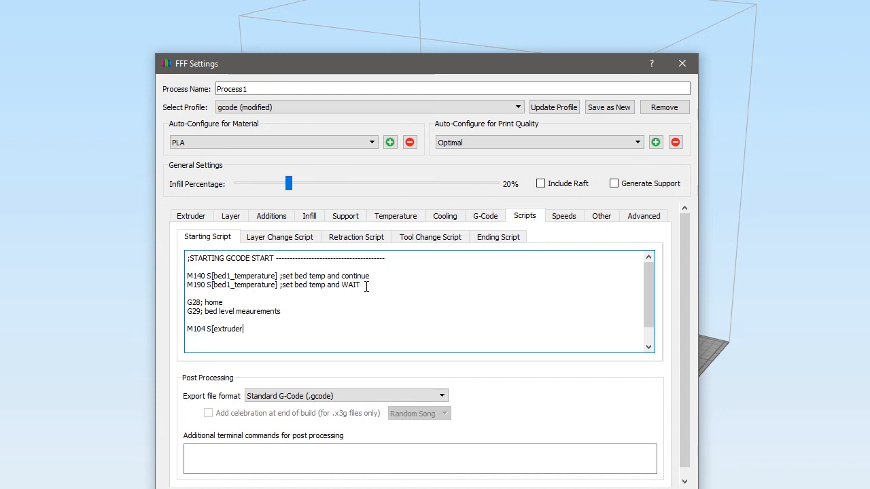
pyautogui.write('0_temperature]')
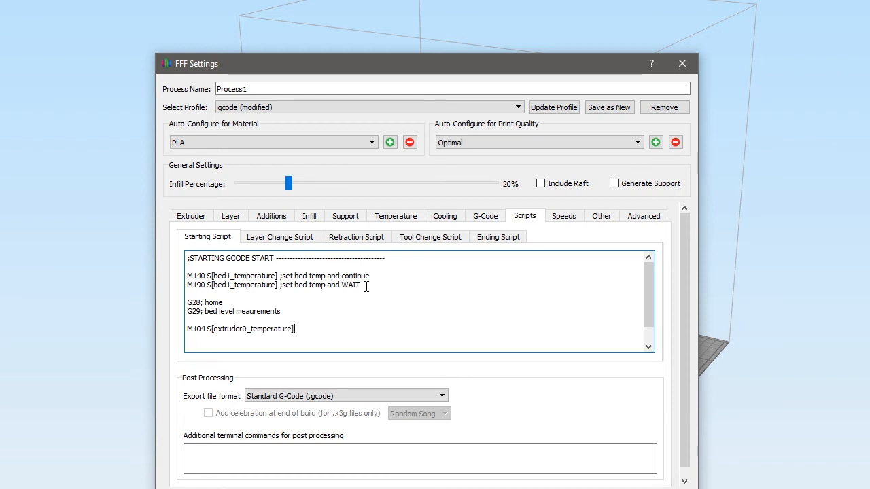
pyautogui.write(';sets the hot end tem')
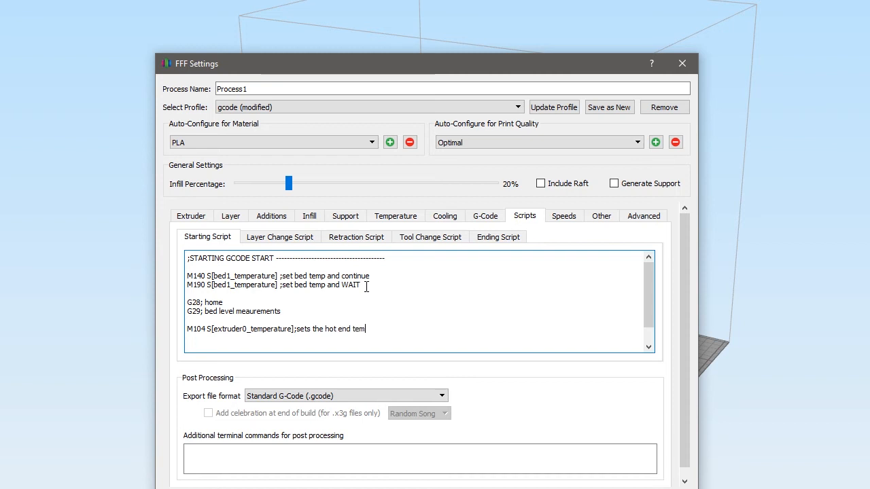
pyautogui.write('p and continues')
# Step: Add an M109 line reusing M104's parameter and comment, so it reads "M109 S[extruder0_temperature];sets the hot end temp and WAIT"
pyautogui.press('Return')
pyautogui.write('M109')
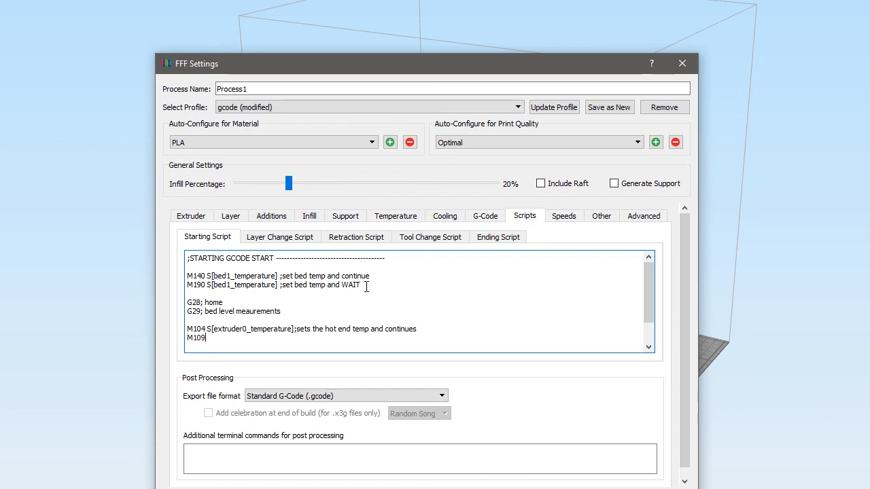
pyautogui.write(' S')
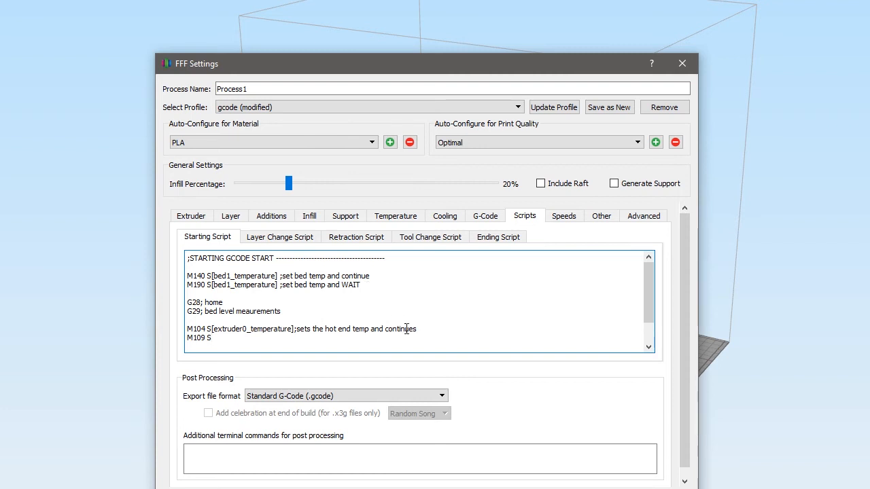
pyautogui.moveTo(417, 329); pyautogui.dragTo(215, 338)
pyautogui.hotkey('ctrl', 'c')
pyautogui.click(215, 338)
pyautogui.hotkey('ctrl', 'v')
pyautogui.press('BackSpace')
pyautogui.press('BackSpace')
pyautogui.press('BackSpace')
pyautogui.press('BackSpace')
pyautogui.press('BackSpace')
pyautogui.press('BackSpace')
pyautogui.press('BackSpace')
pyautogui.press('BackSpace')
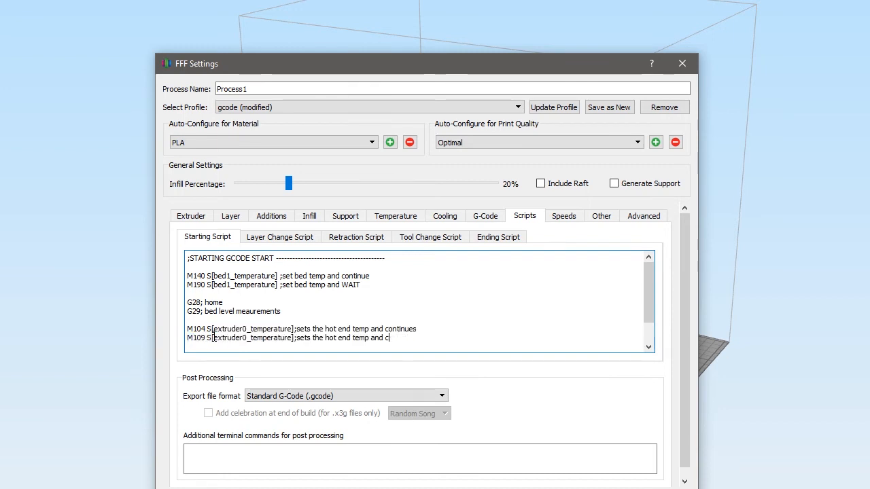
pyautogui.press('BackSpace')
pyautogui.write('WAAIT')
pyautogui.press('BackSpace')
pyautogui.press('BackSpace')
pyautogui.press('BackSpace')
pyautogui.write('IT')
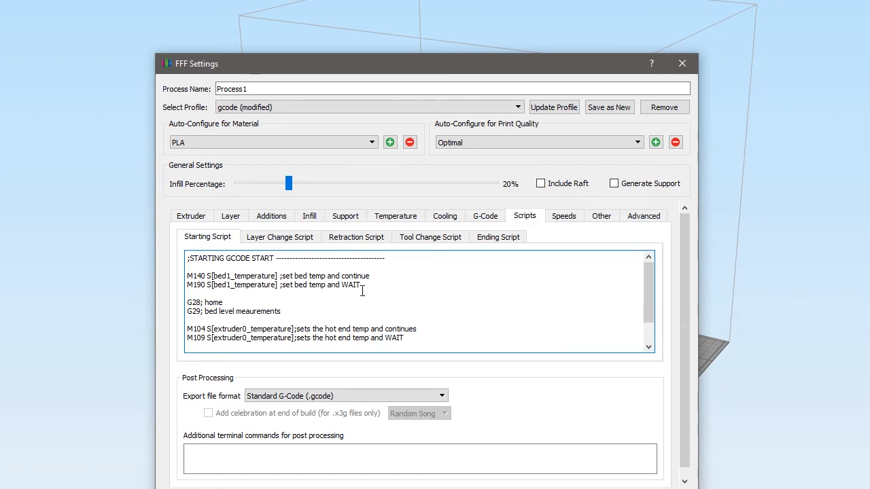
# Step: Review the finished starting script and accept the process settings
pyautogui.scroll(-2, 362, 291)
pyautogui.scroll(1, 363, 291)
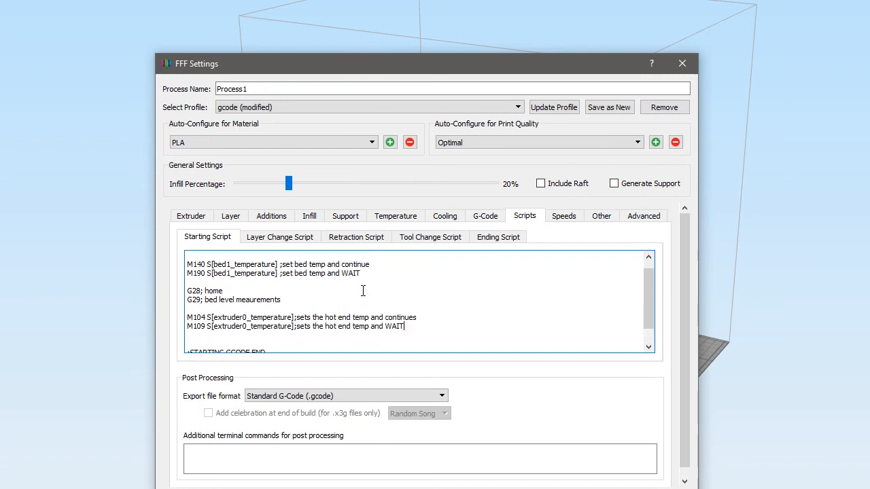
pyautogui.scroll(1, 363, 291)
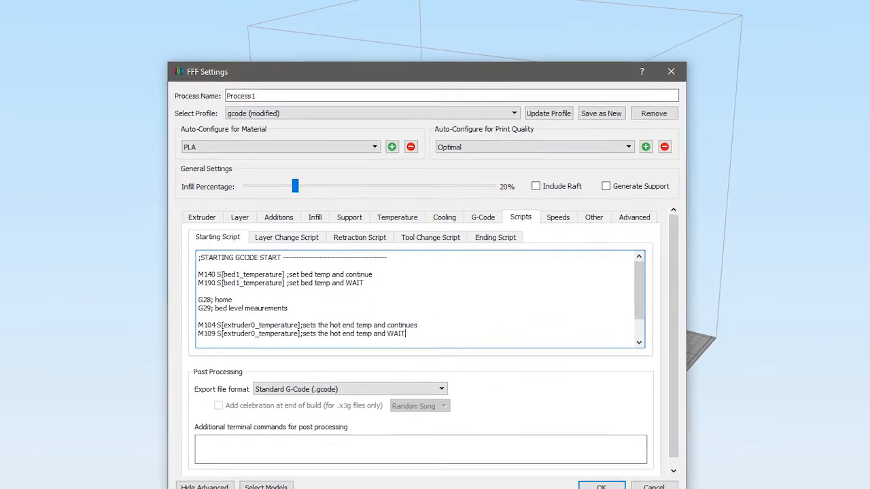
pyautogui.click(602, 486)
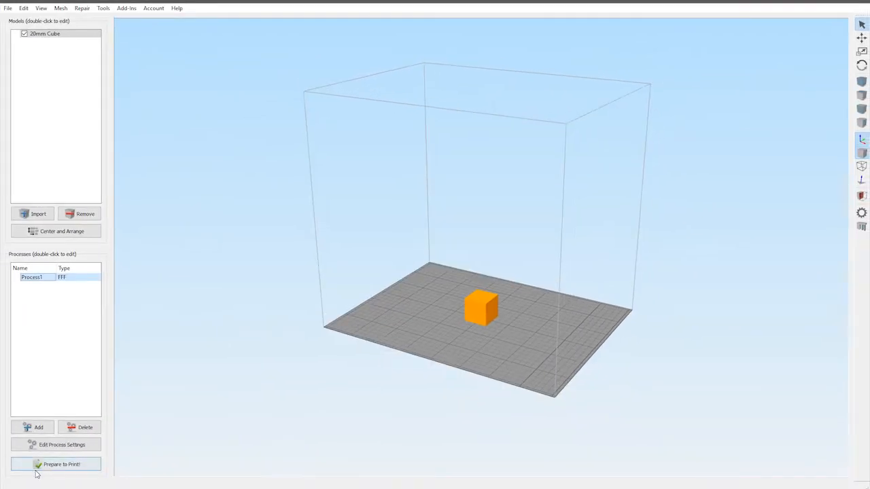
# Step: Slice the cube and save the toolpaths to disk as "20mm Cube 1.gcode" in the Start & End G Code folder
pyautogui.click(36, 469)
pyautogui.click(58, 410)
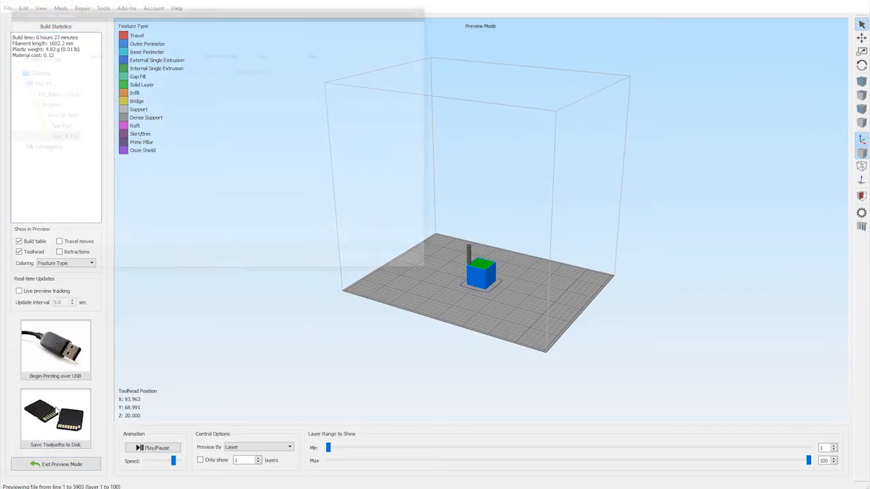
pyautogui.click(116, 67)
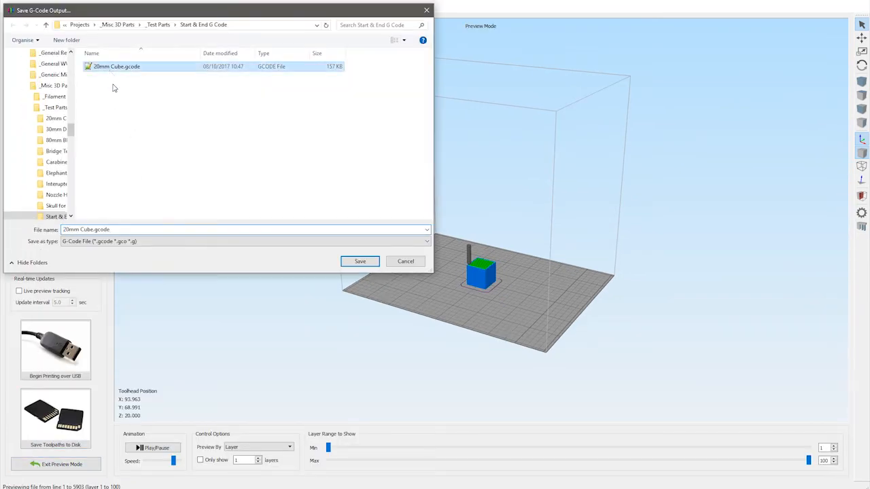
pyautogui.click(91, 229)
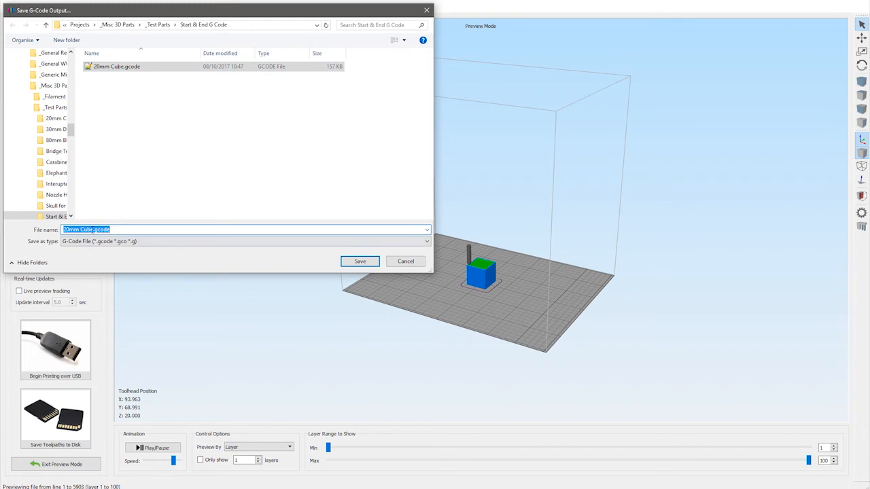
pyautogui.click(94, 230)
pyautogui.write('1')
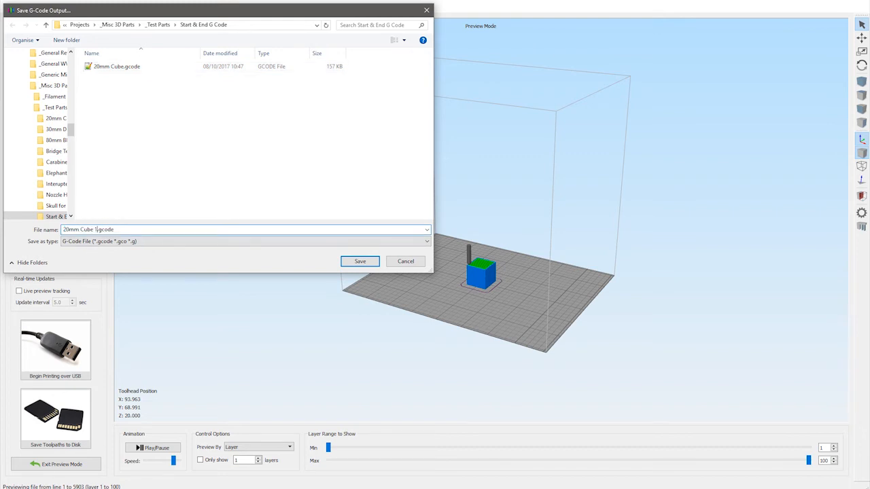
pyautogui.press('Return')
# Step: Open the exported "20mm Cube 1.gcode" in the text editor and locate the starting G-code block
pyautogui.click(204, 488)
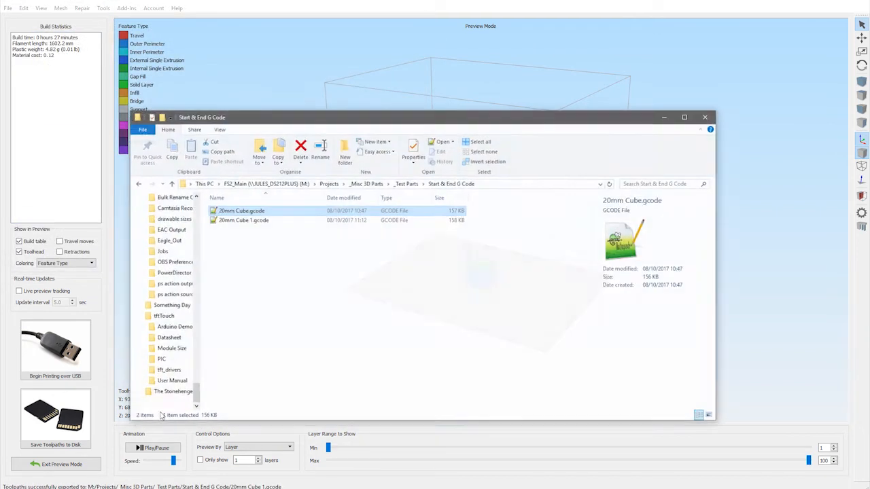
pyautogui.doubleClick(251, 215)
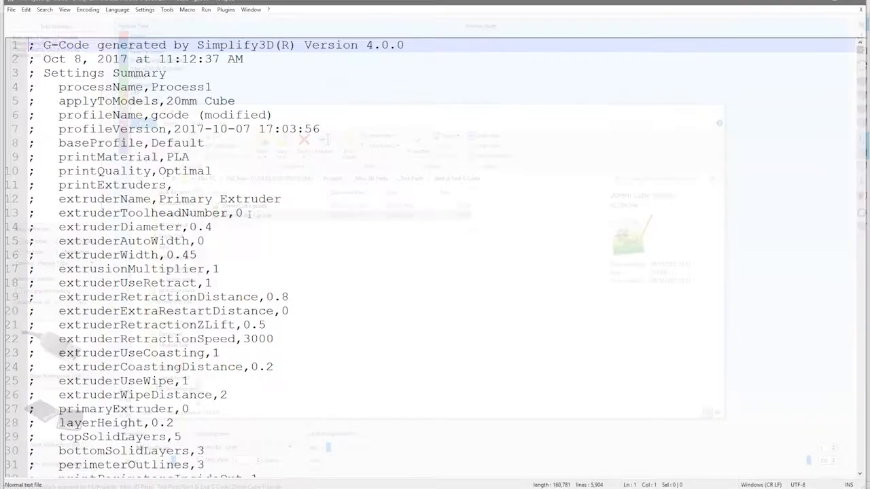
pyautogui.scroll(-20, 252, 218)
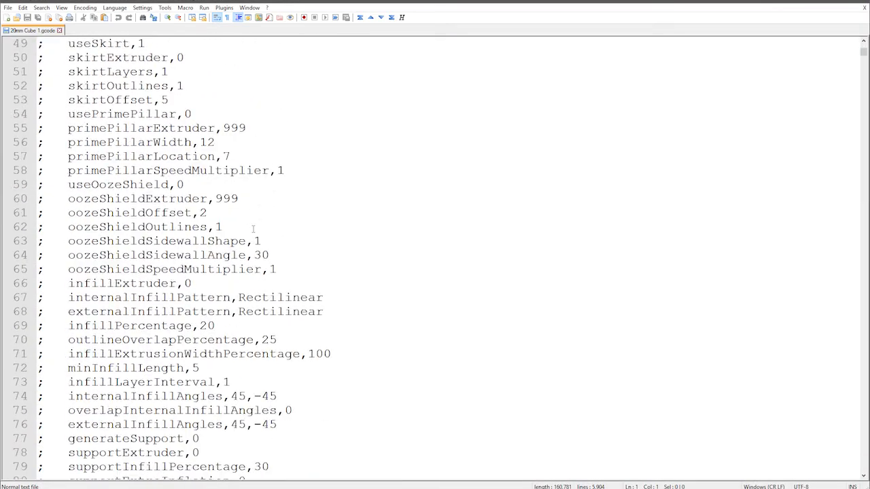
pyautogui.scroll(-20, 254, 231)
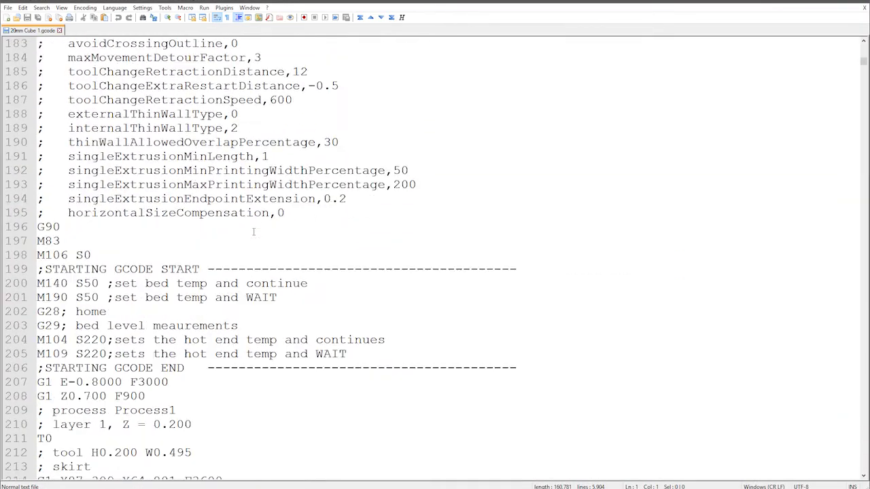
pyautogui.scroll(-1, 254, 231)
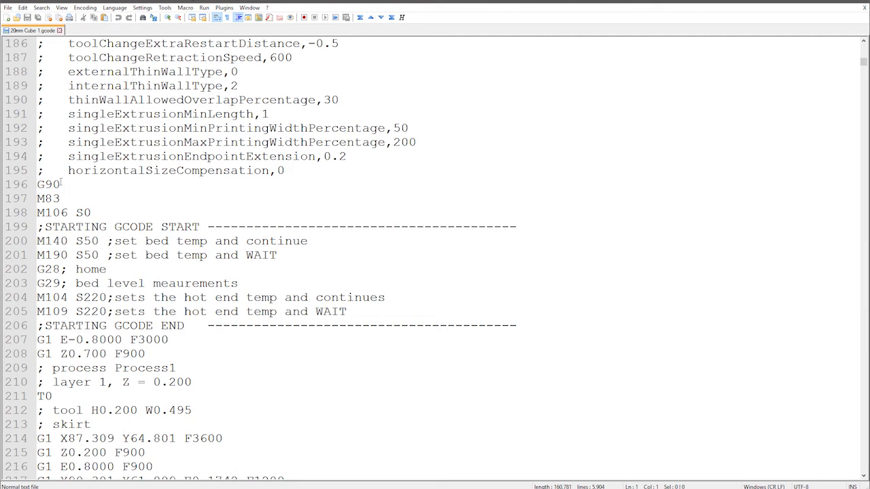
# Step: Examine the G90, M83 and M106 S0 lines that precede the custom starting block
pyautogui.moveTo(60, 184); pyautogui.dragTo(37, 198)
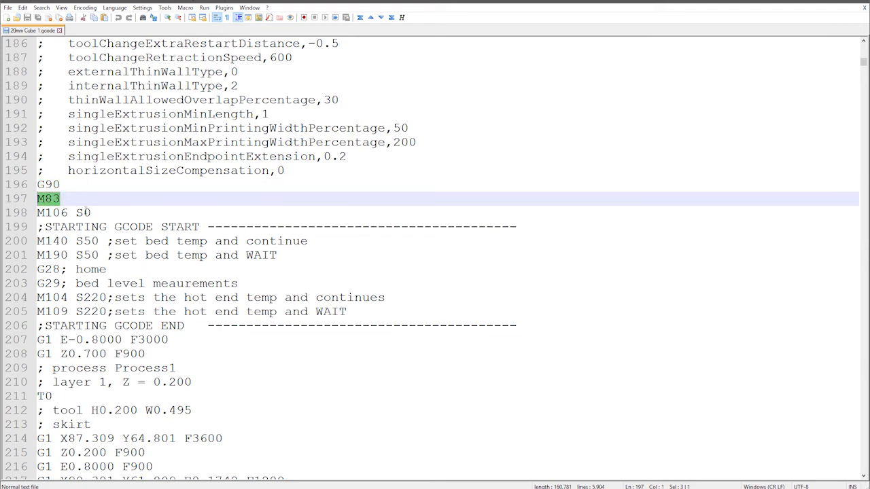
pyautogui.moveTo(105, 214); pyautogui.dragTo(39, 215)
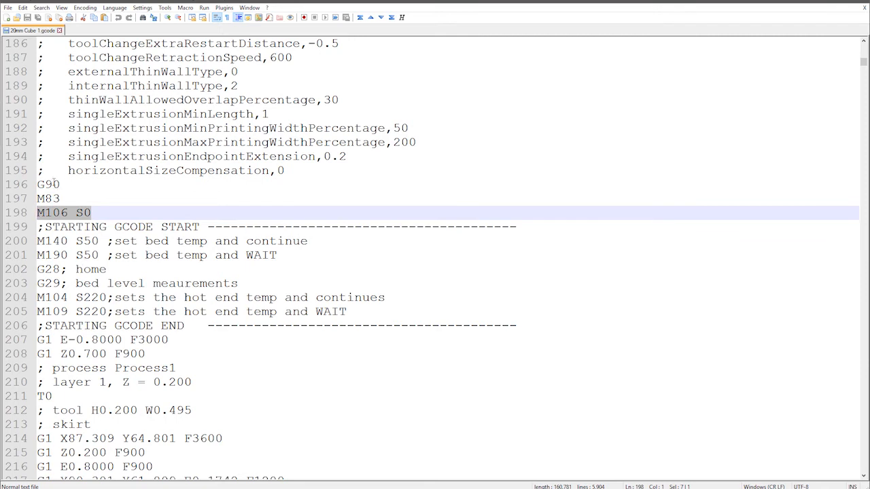
pyautogui.moveTo(63, 200)
pyautogui.mouseDown()
pyautogui.moveTo(38, 198)
pyautogui.moveTo(37, 184)
pyautogui.moveTo(28, 185)
pyautogui.moveTo(54, 198)
pyautogui.mouseUp()
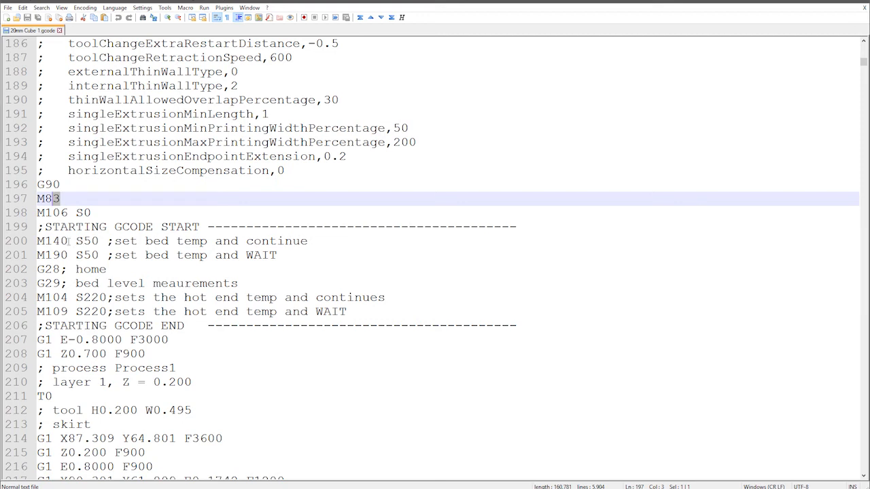
pyautogui.moveTo(91, 213); pyautogui.dragTo(17, 180)
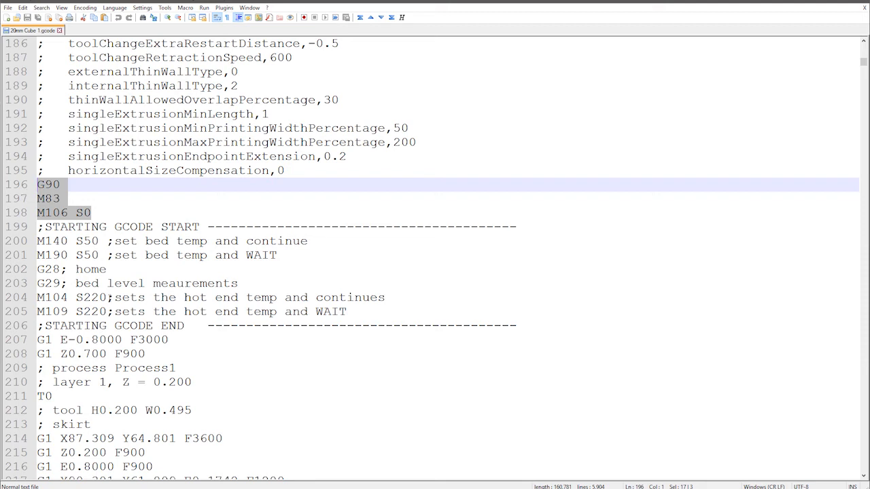
pyautogui.click(115, 311)
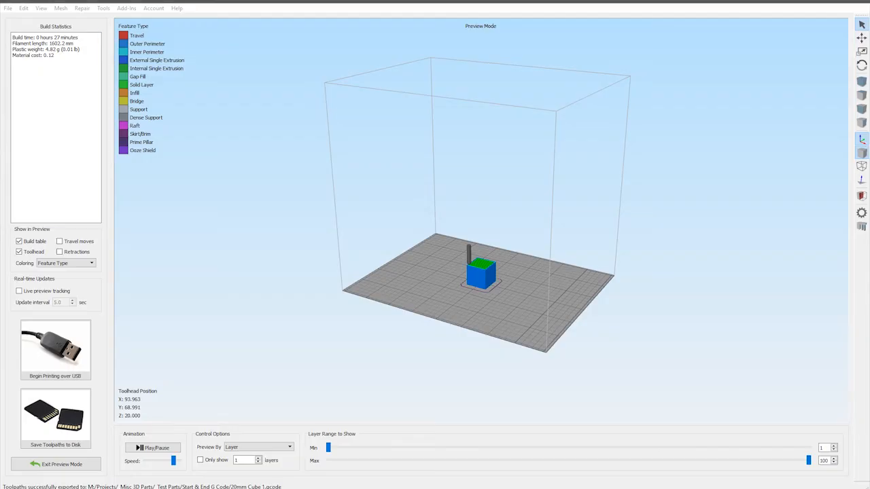
# Step: Return to Simplify3D, leave the print preview and reopen the starting script of Process1
pyautogui.click(45, 466)
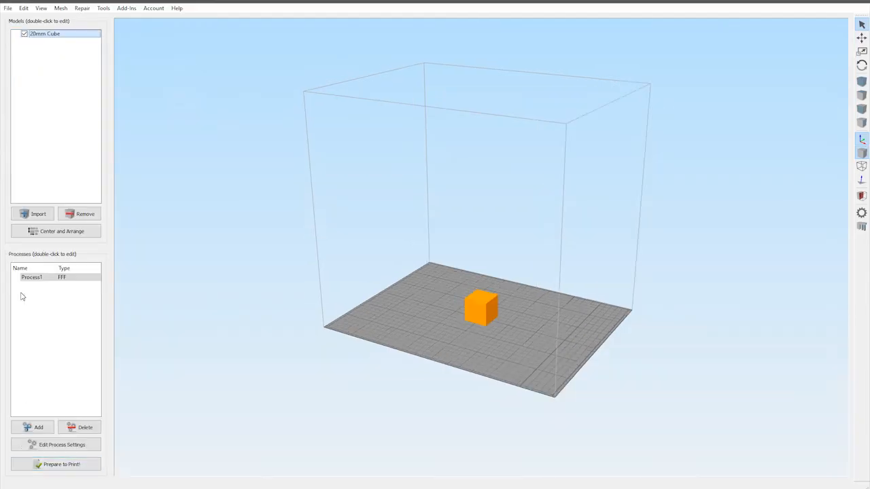
pyautogui.click(41, 449)
pyautogui.click(498, 224)
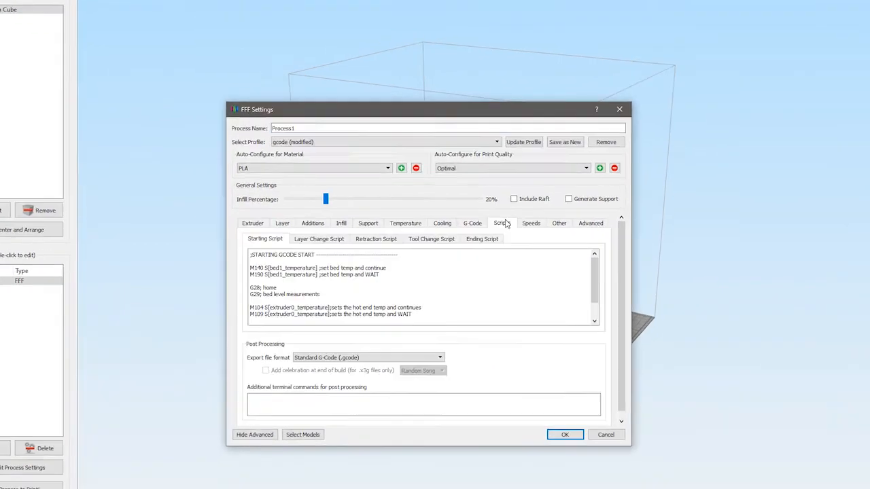
pyautogui.scroll(-2, 324, 325)
# Step: Add the line "G1 X24 F3000.0" below the M109 line, separated by a blank line
pyautogui.click(415, 298)
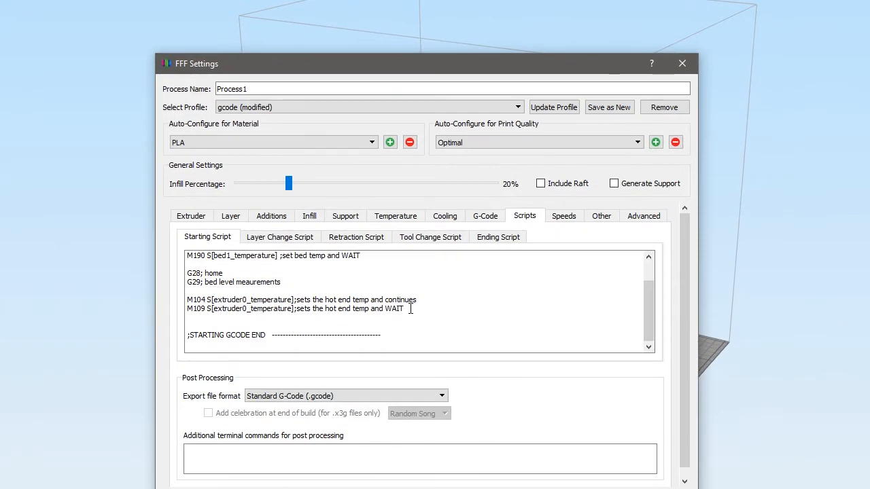
pyautogui.press('Return')
pyautogui.press('Return')
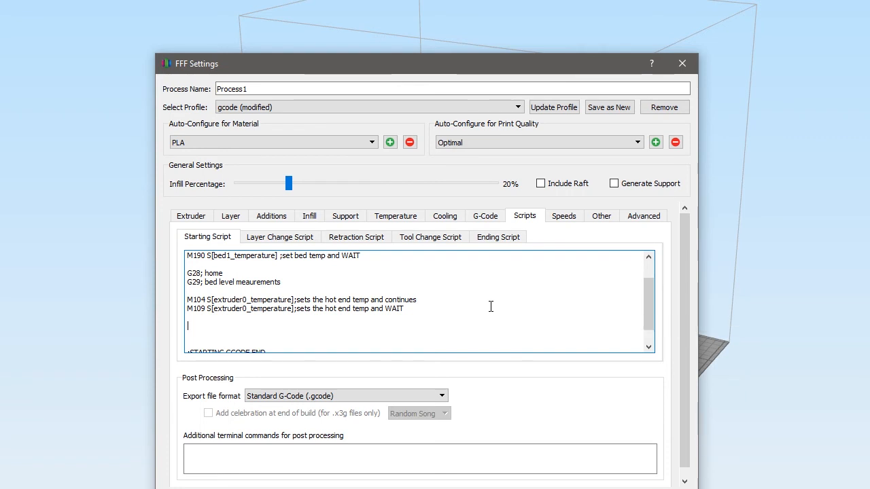
pyautogui.write('G1 X')
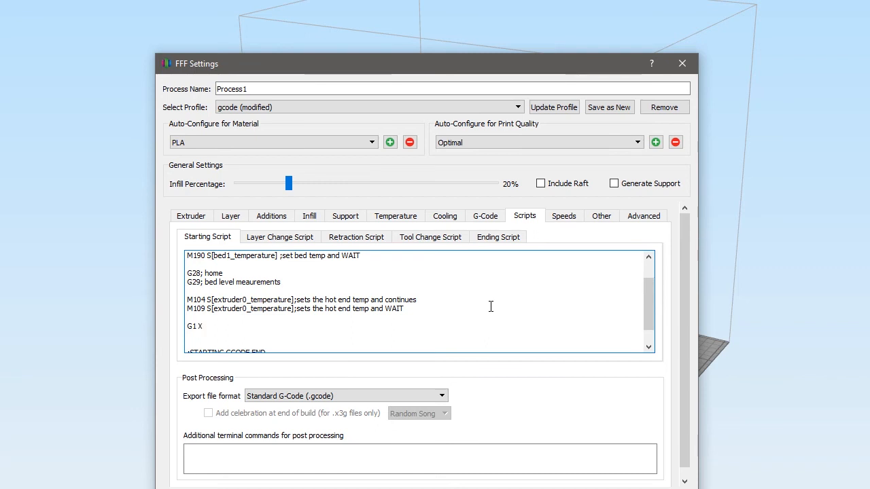
pyautogui.write('24 F300')
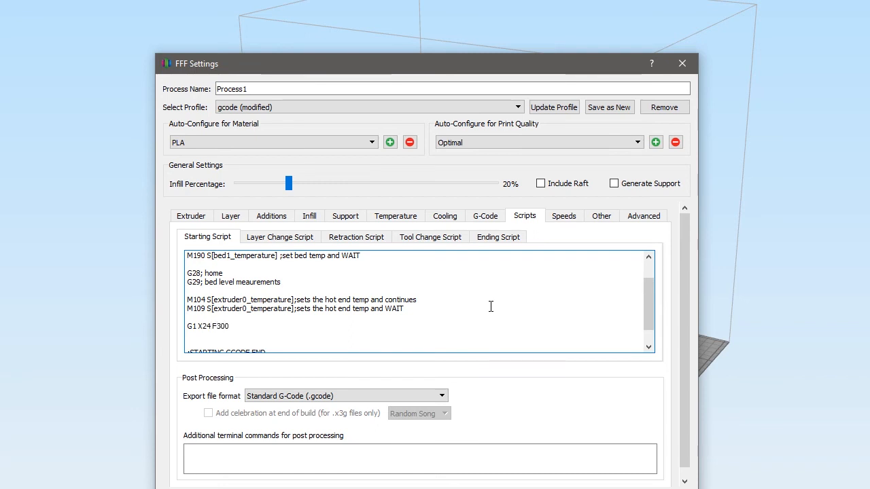
pyautogui.write('0.0')
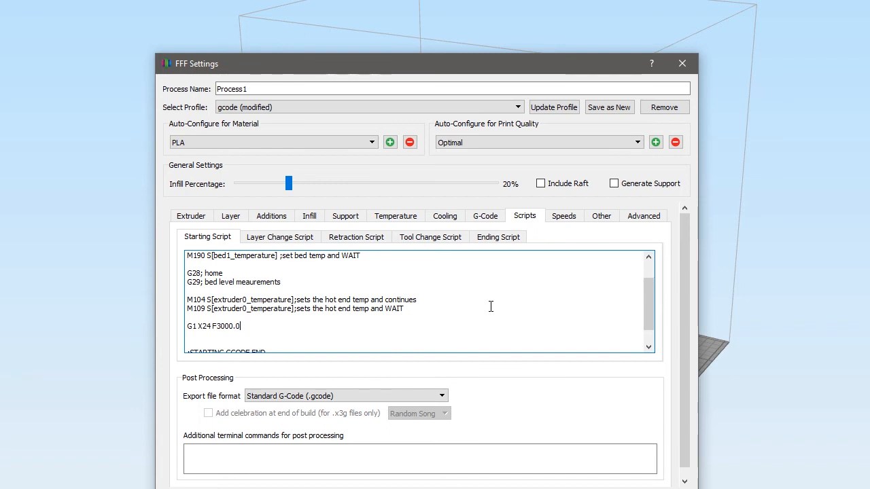
pyautogui.press('Return')
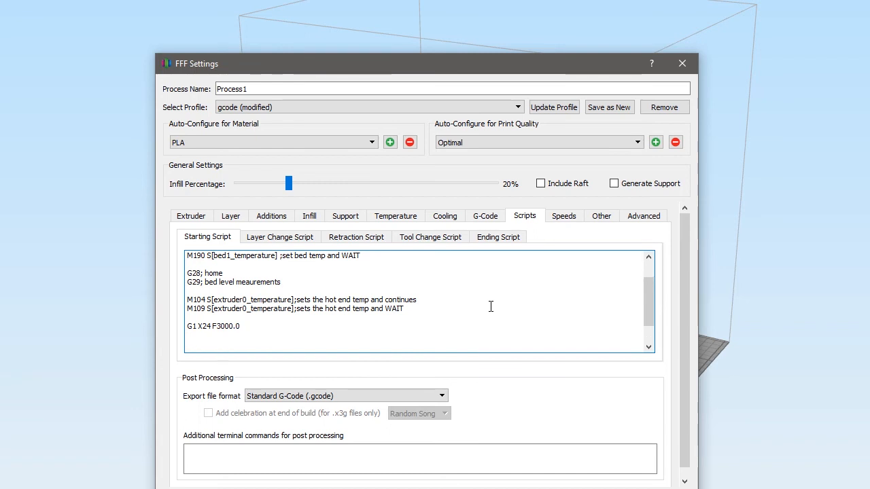
# Step: Add the move lines "G1 Y-37.0 F3000.0" and "G1 Z0.1 F3000.0" below the X move
pyautogui.write('G1 Y-37')
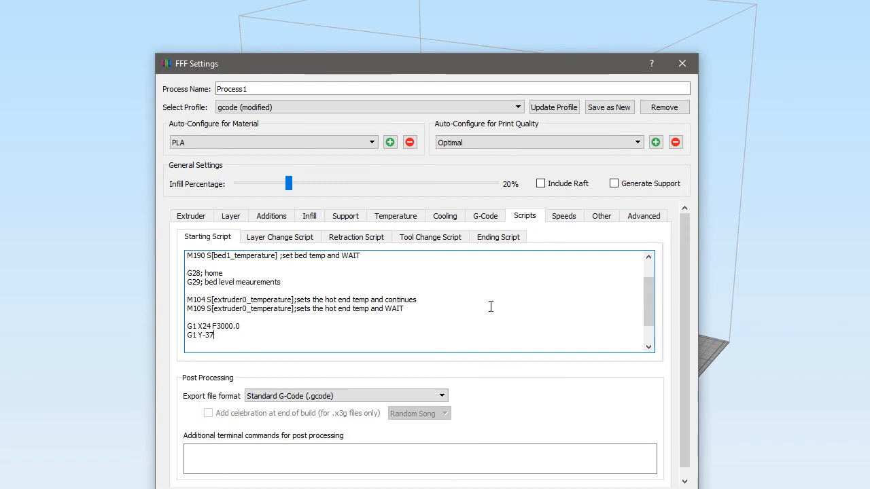
pyautogui.write('.0 F3000.0')
pyautogui.press('Return')
pyautogui.write('G1')
pyautogui.write(' z')
pyautogui.write('Z0')
pyautogui.write('.1')
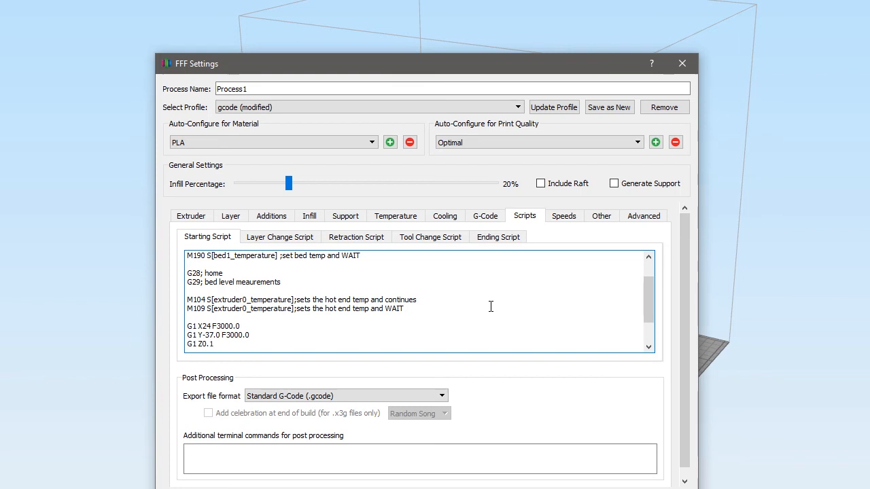
pyautogui.write(' F3000.0')
pyautogui.press('Return')
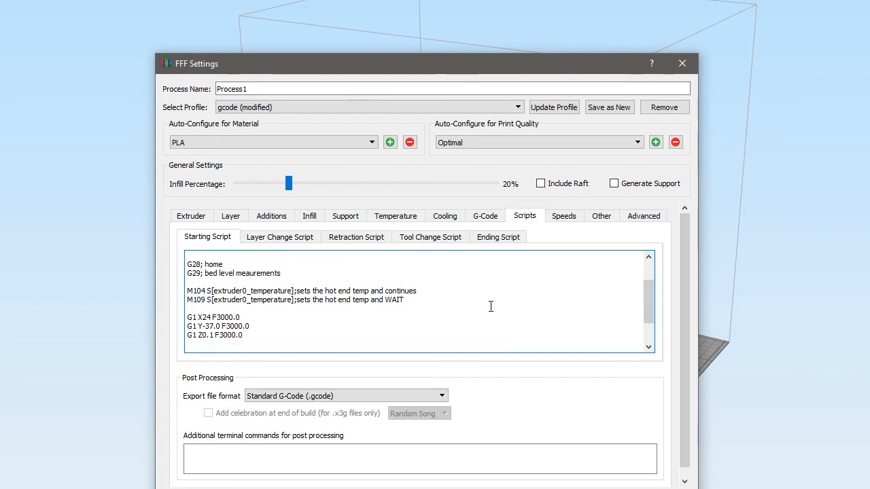
# Step: Add the extrusion line "G1 E20 F100.0" below the Z0.1 move
pyautogui.write('G1 E')
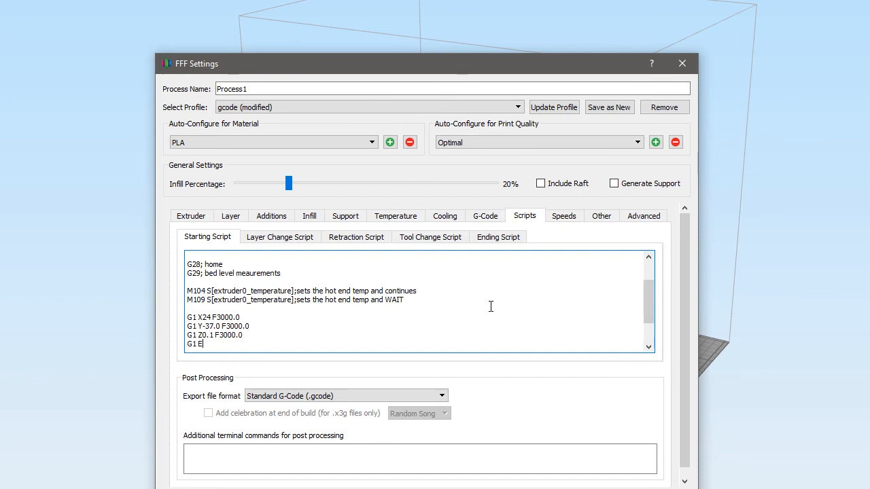
pyautogui.write('20 F')
pyautogui.write('100.0')
pyautogui.press('Return')
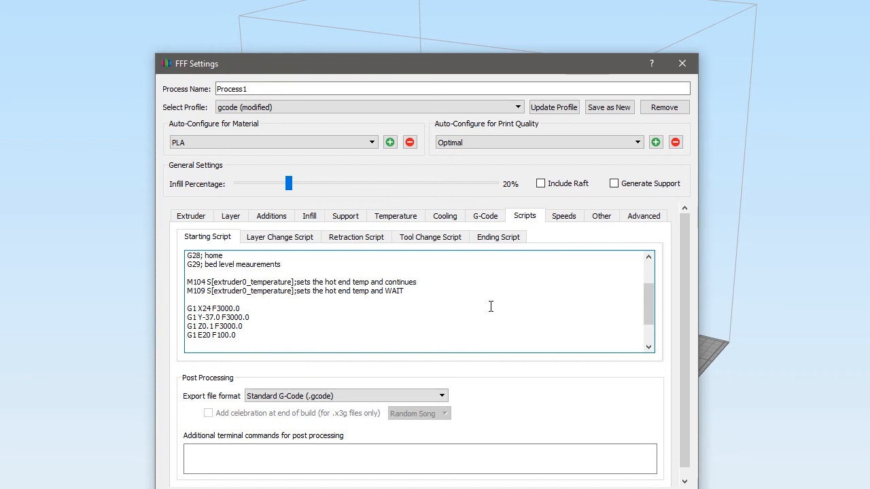
# Step: Leave a blank line after the extrusion line, and add "G1 Y-29.0 F3000.0" and "G1 Z0.2 F7200.0"
pyautogui.press('Return')
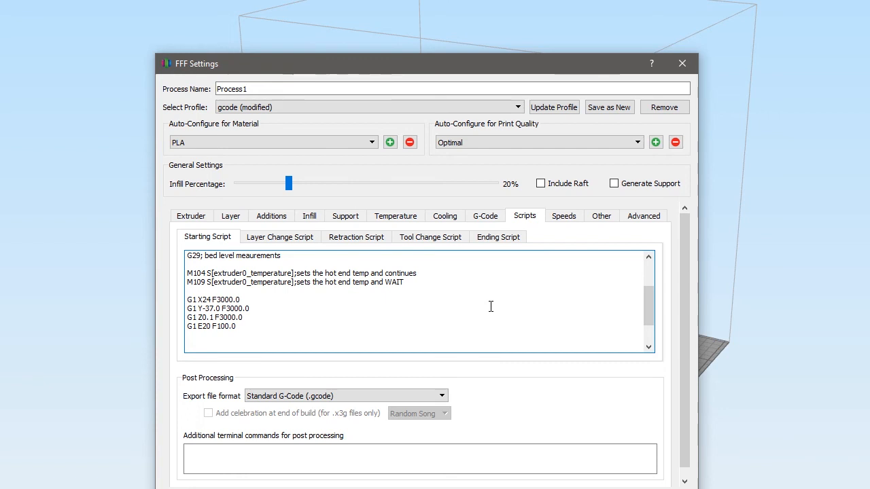
pyautogui.write('G1')
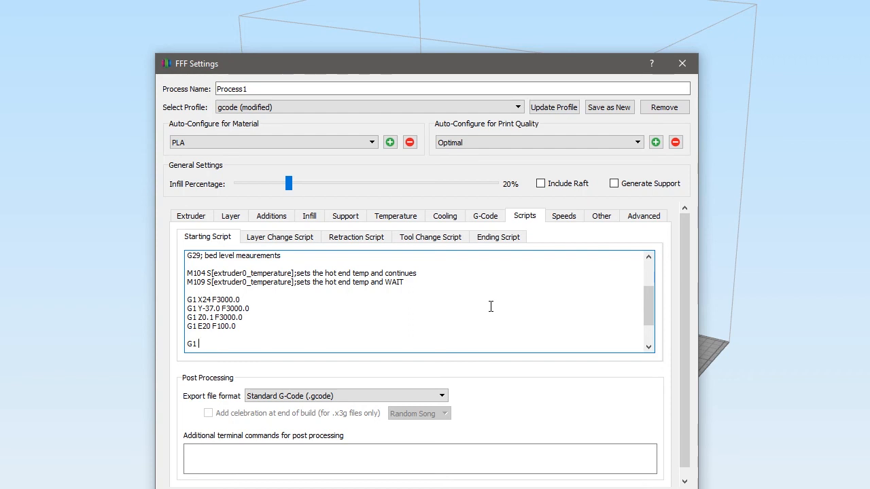
pyautogui.write('Y-29.0 F3000.0')
pyautogui.press('Return')
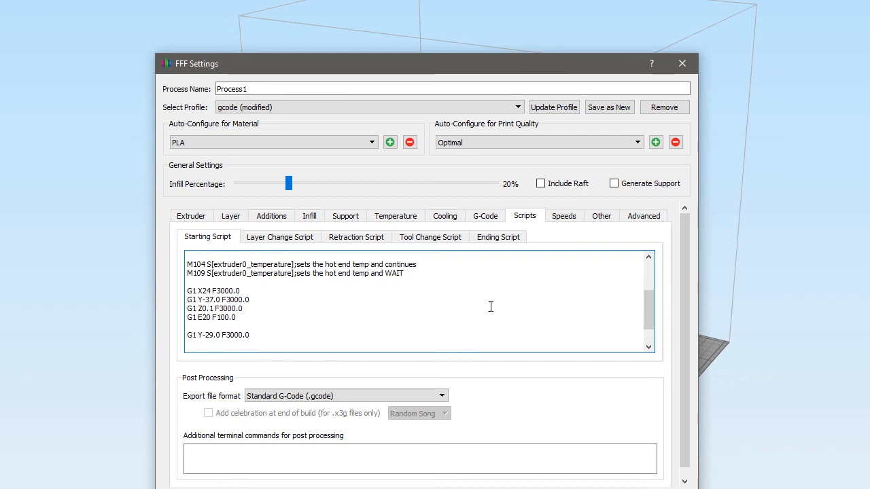
pyautogui.write('G1 Z0.2')
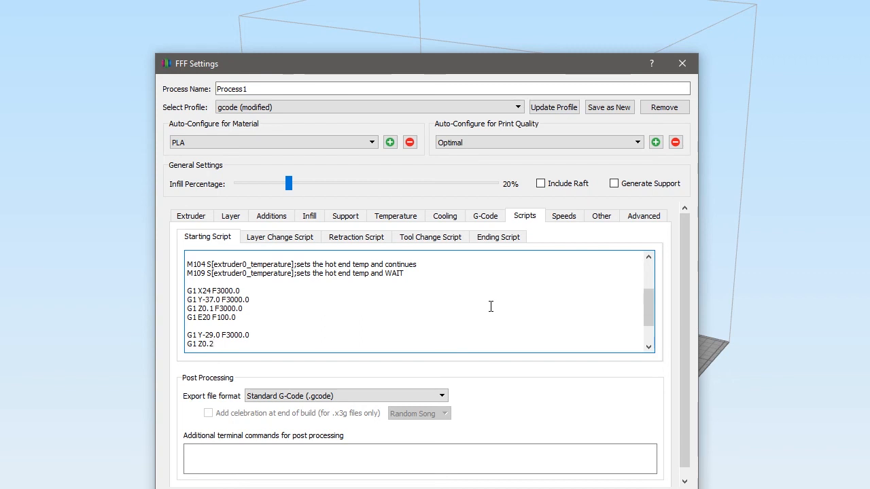
pyautogui.write(' F7200')
pyautogui.write(',0')
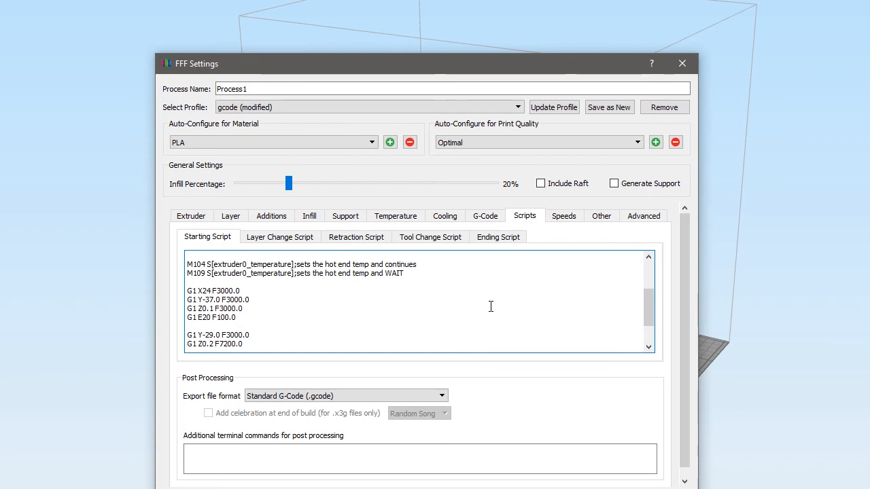
pyautogui.press('Return')
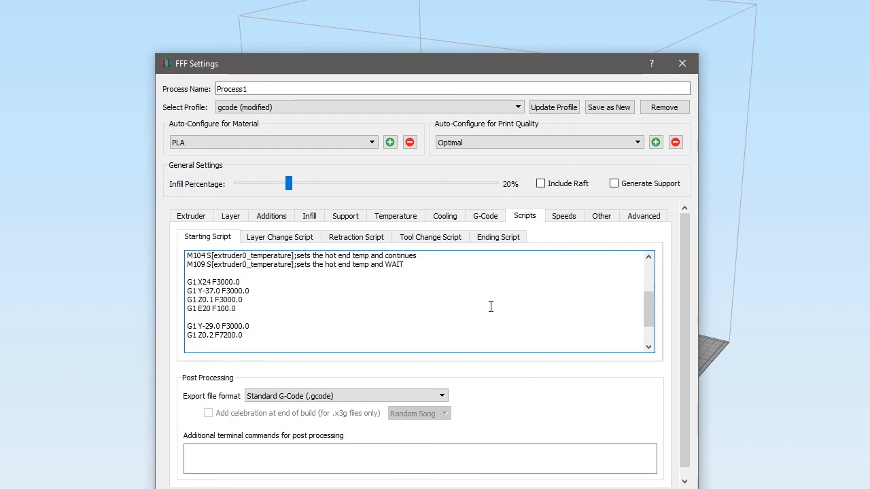
# Step: Add the extrusion move "G1 X80.0 E9.0 F1000.0" below the Z0.2 line in the starting script
pyautogui.write('G1 X80.0 E')
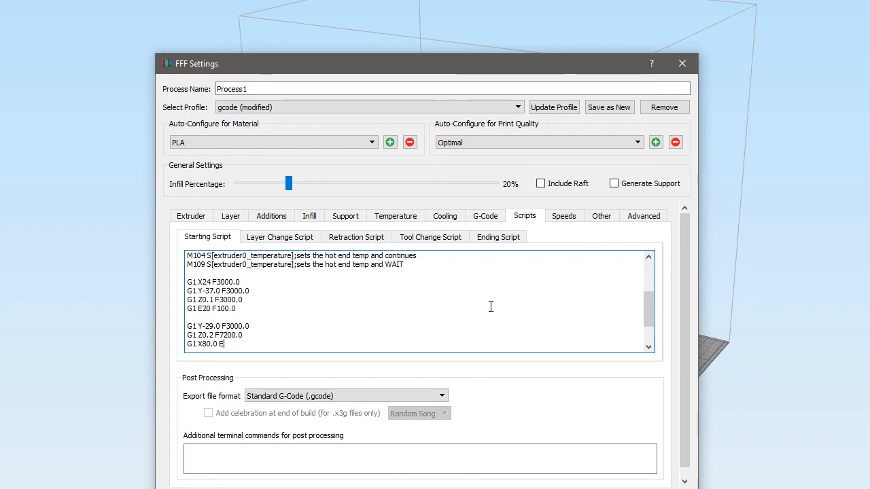
pyautogui.write('9.0')
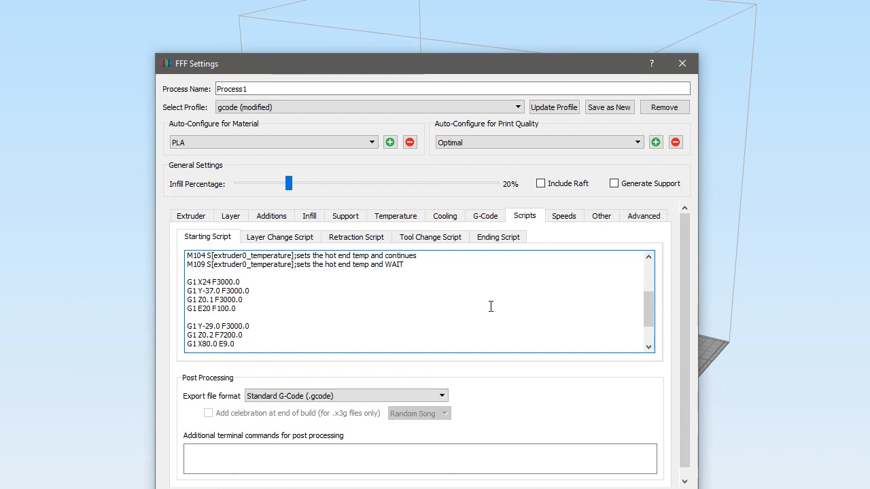
pyautogui.write(' F1000.0')
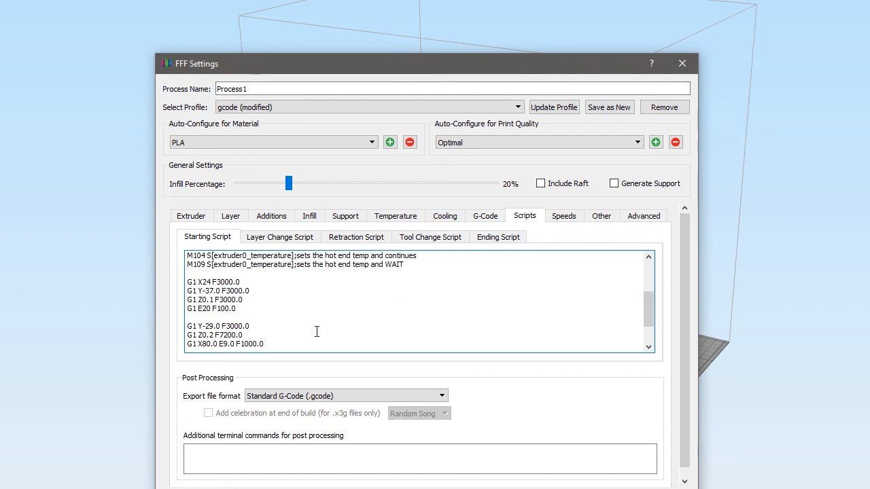
pyautogui.press('Return')
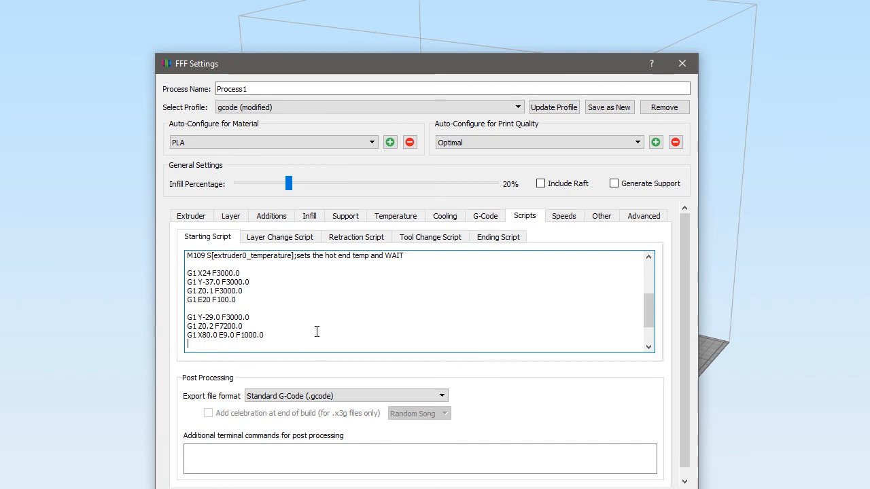
# Step: Add the lines "G1 Z0.4 F7200.00" and "G1 X10.0 F3000.0" at the end of the priming moves
pyautogui.write('G1 Z0')
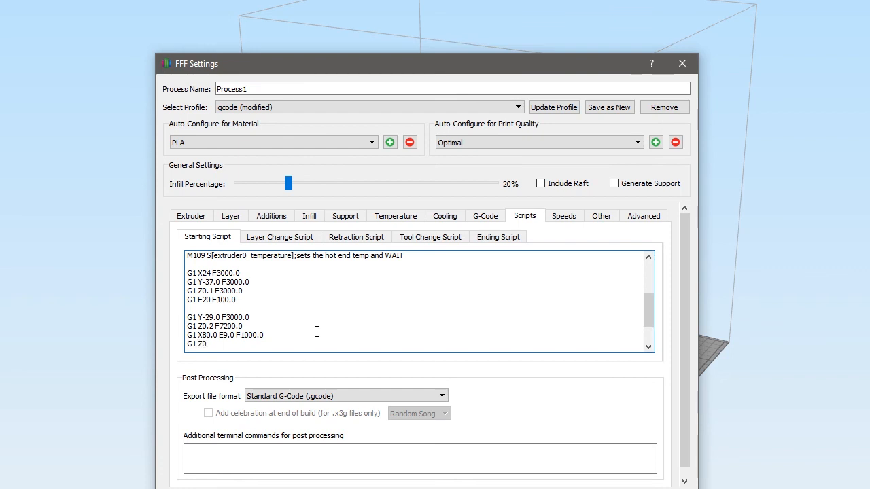
pyautogui.write('.4 F7200.00')
pyautogui.press('Return')
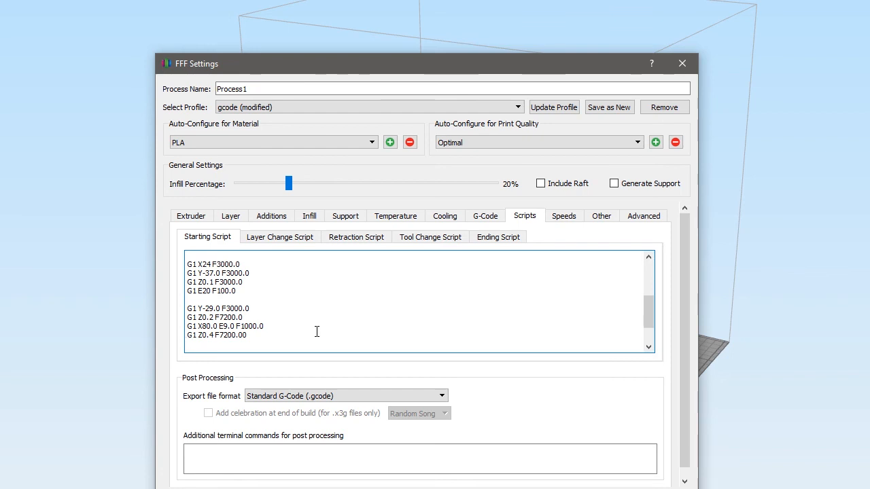
pyautogui.write('G1')
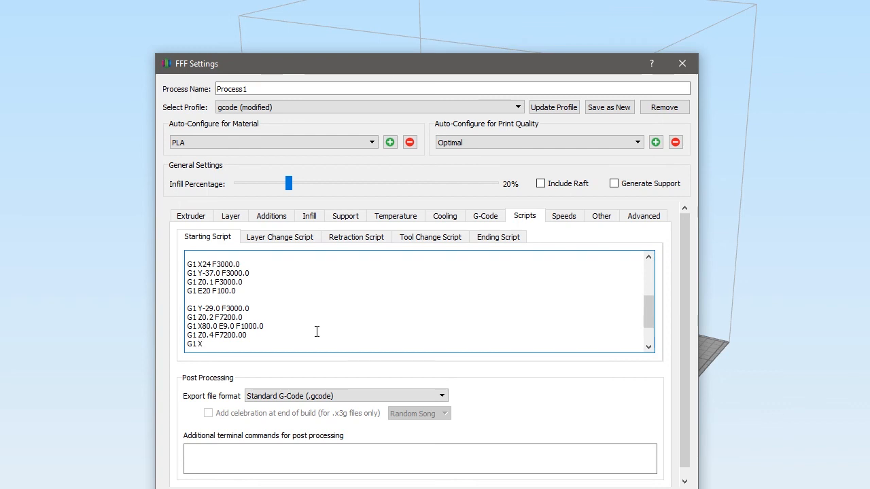
pyautogui.write('X10.0 F3000.0')
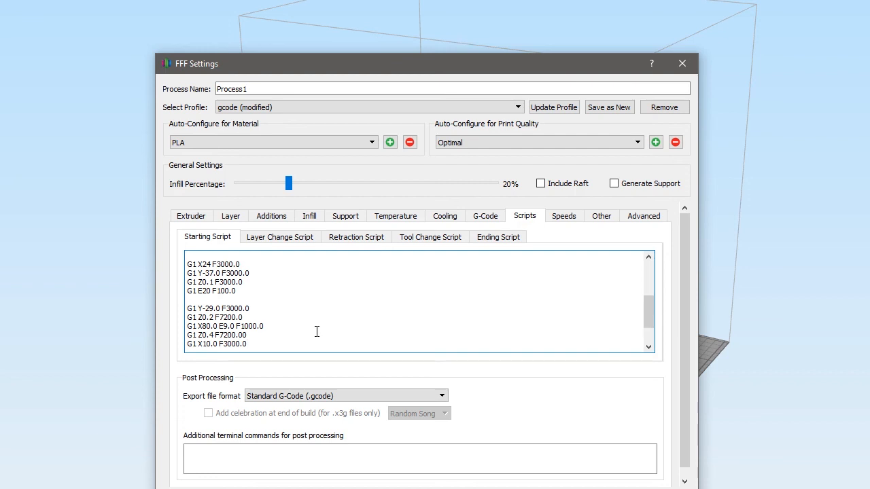
# Step: Review the complete starting script, accept the process settings and slice the 20mm Cube for printing
pyautogui.scroll(-1, 316, 331)
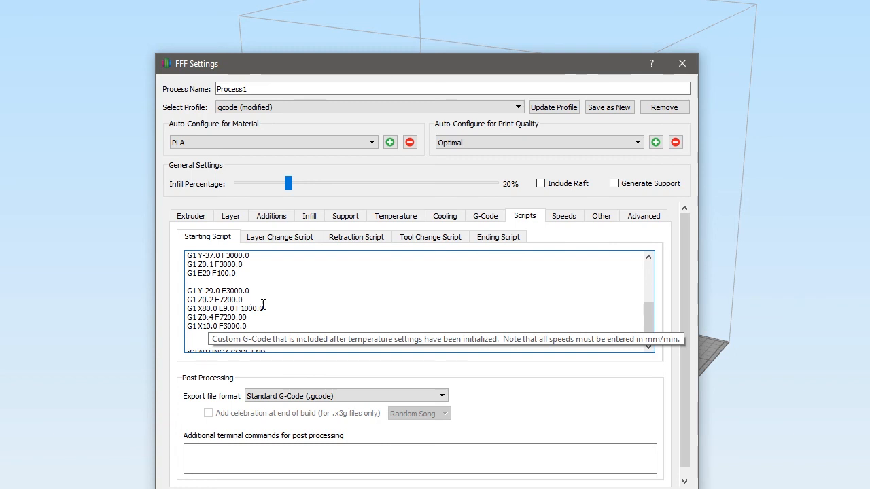
pyautogui.scroll(-2, 303, 313)
pyautogui.scroll(3, 247, 316)
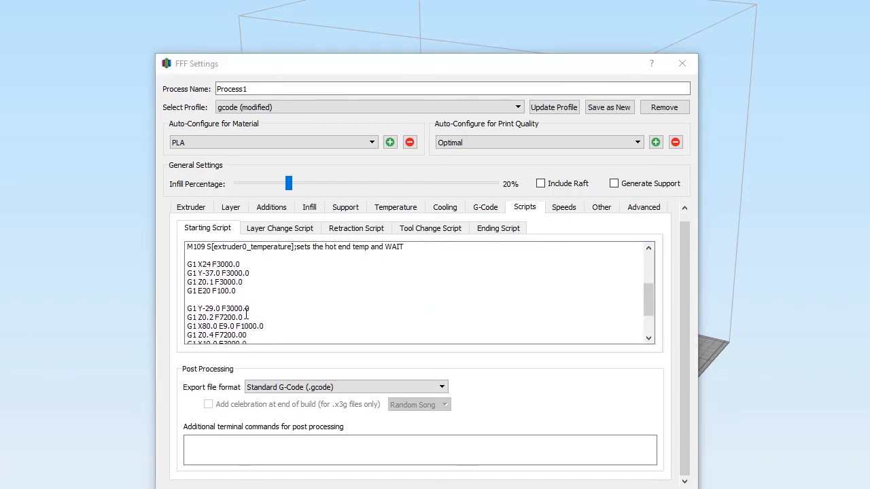
pyautogui.scroll(3, 246, 315)
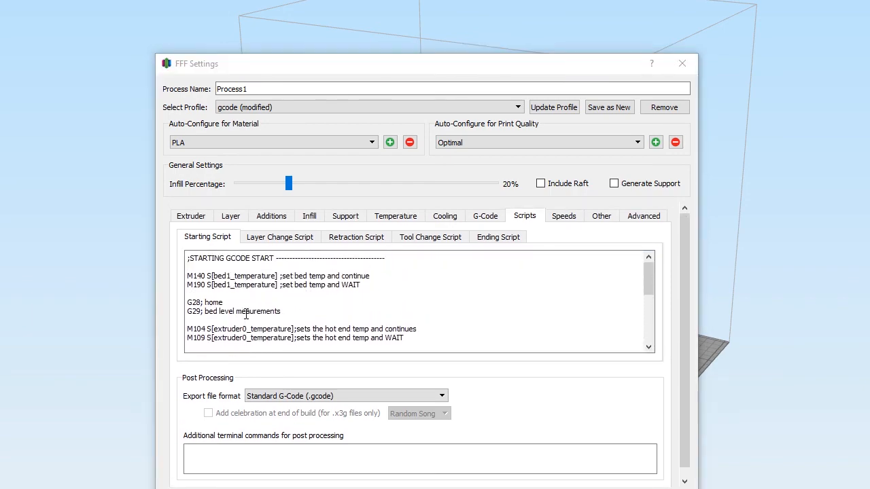
pyautogui.scroll(-3, 246, 314)
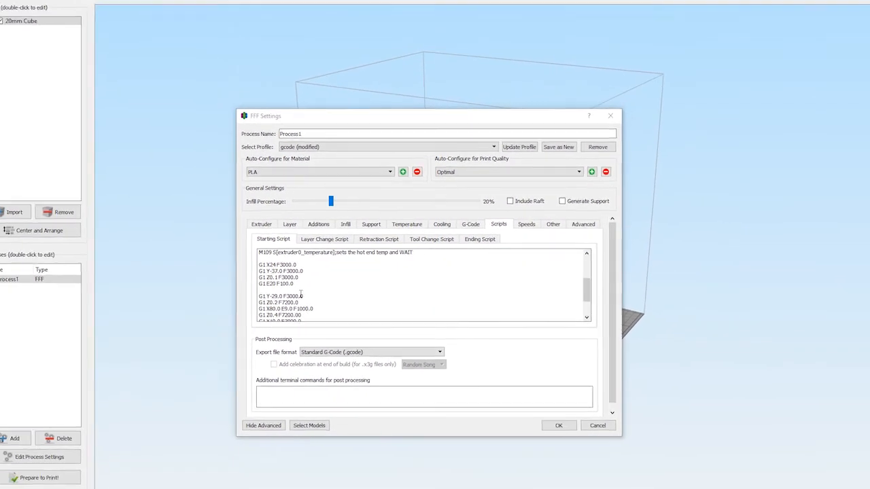
pyautogui.scroll(-1, 299, 294)
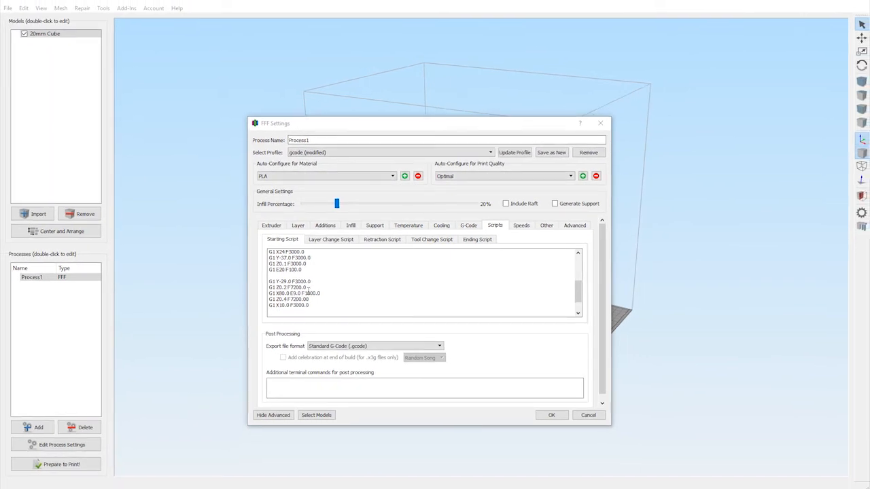
pyautogui.scroll(5, 308, 292)
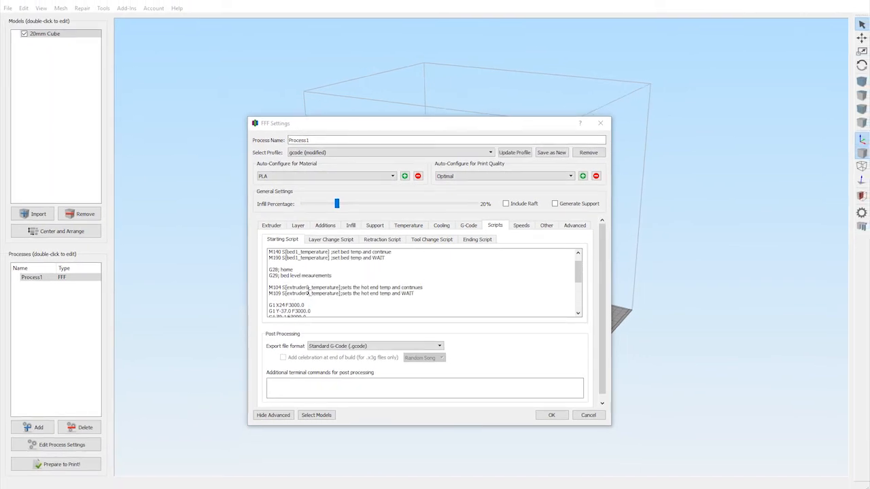
pyautogui.click(550, 415)
pyautogui.click(38, 463)
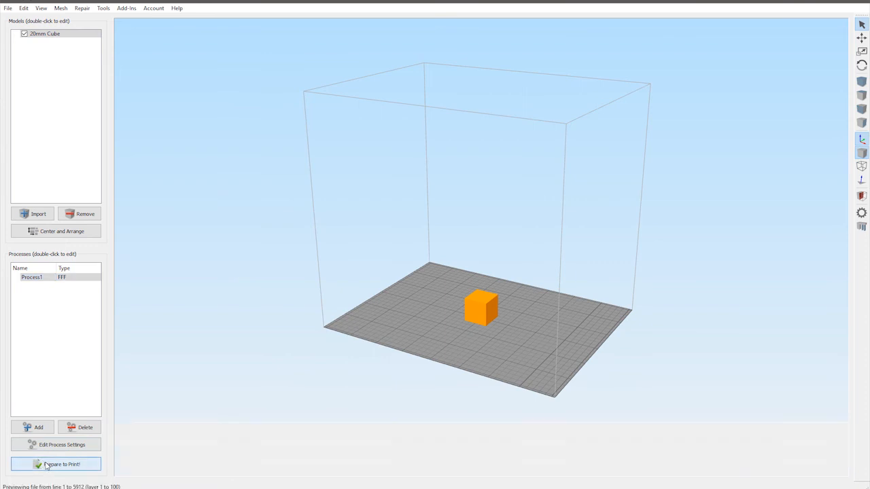
# Step: Save the toolpaths to disk as "20mm Cube 2.gcode" in the Start & End G Code folder
pyautogui.click(55, 416)
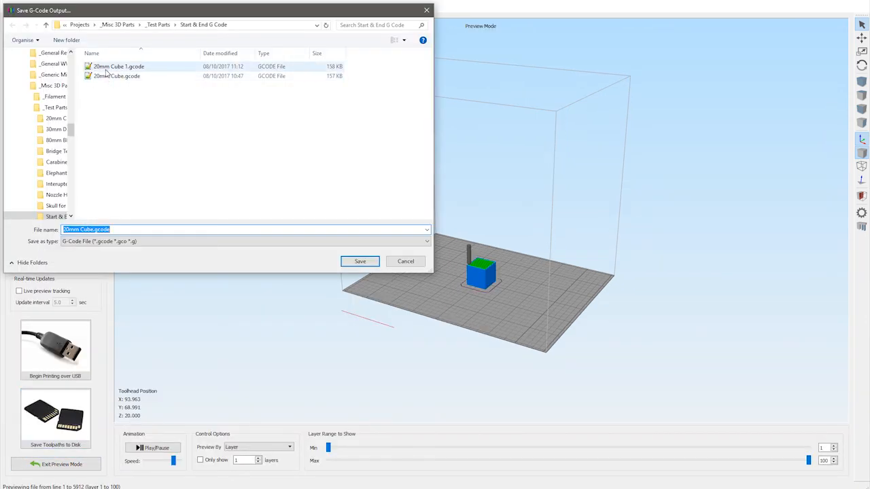
pyautogui.click(108, 68)
pyautogui.click(94, 230)
pyautogui.click(96, 230)
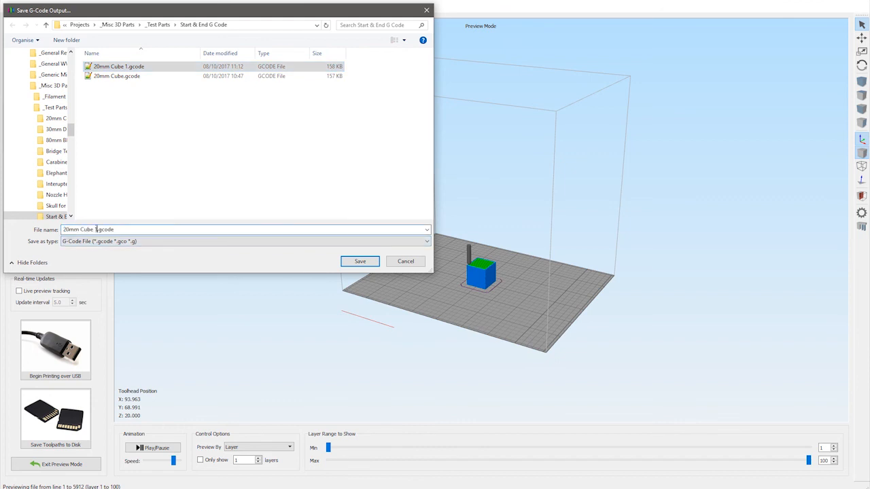
pyautogui.press('BackSpace')
pyautogui.write('2')
pyautogui.press('Return')
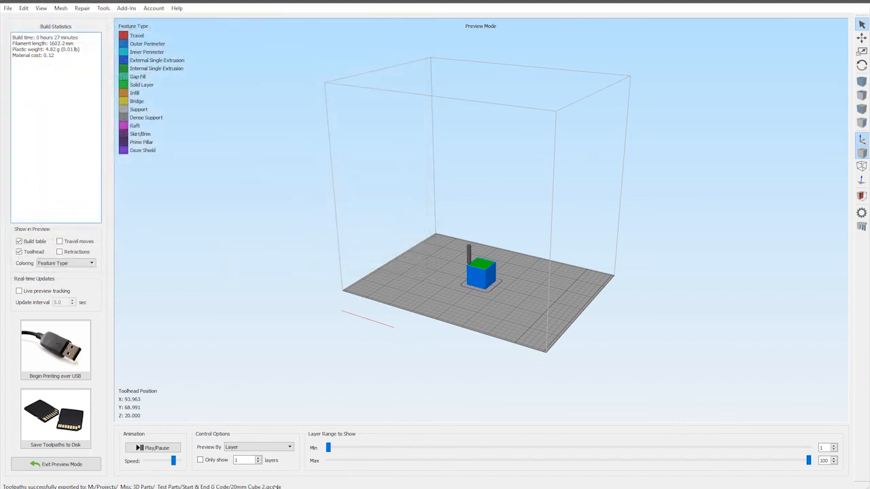
# Step: Switch to File Explorer, open 20mm Cube 2.gcode in Notepad++ and examine the block between the STARTING GCODE START and END comments
pyautogui.click(141, 487)
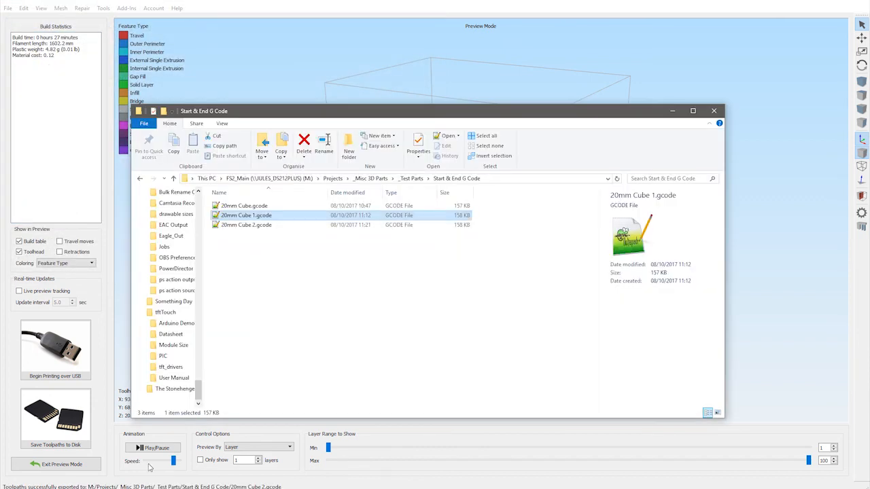
pyautogui.doubleClick(252, 225)
pyautogui.scroll(-20, 249, 238)
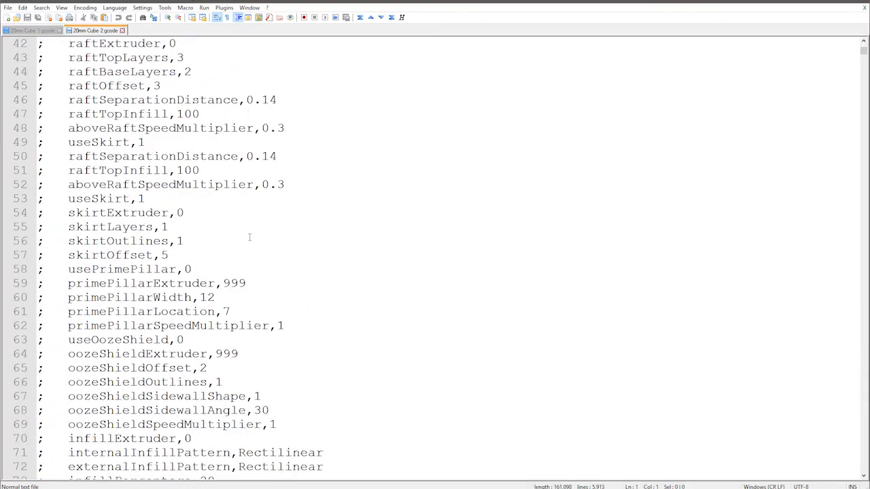
pyautogui.scroll(-13, 247, 256)
pyautogui.scroll(-17, 248, 261)
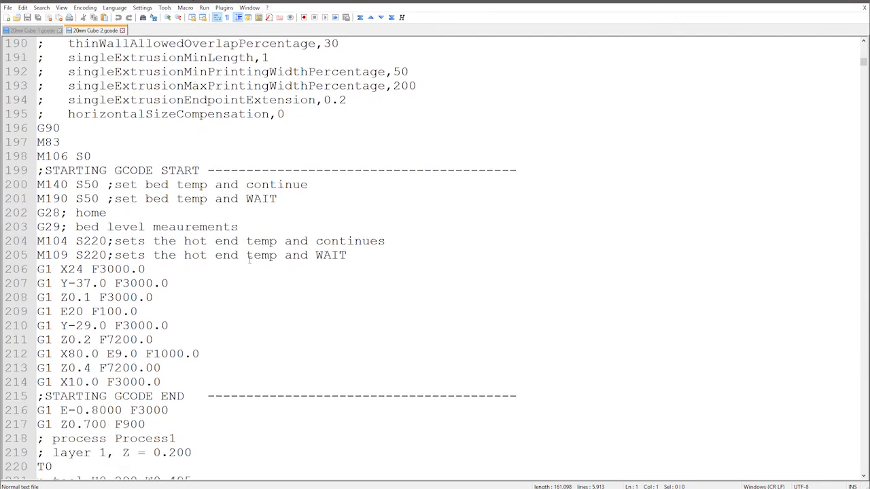
pyautogui.scroll(-1, 249, 260)
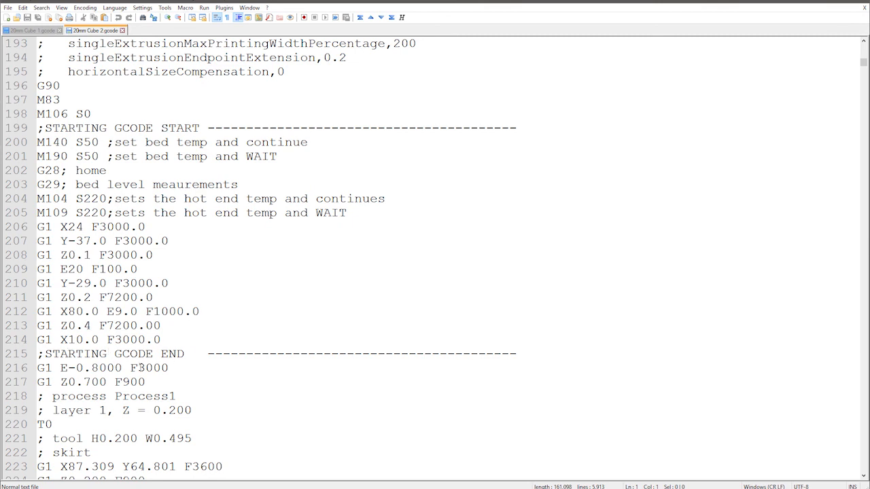
# Step: Examine the retraction and Z move lines directly after the STARTING GCODE END comment
pyautogui.click(181, 381)
pyautogui.scroll(-3, 71, 254)
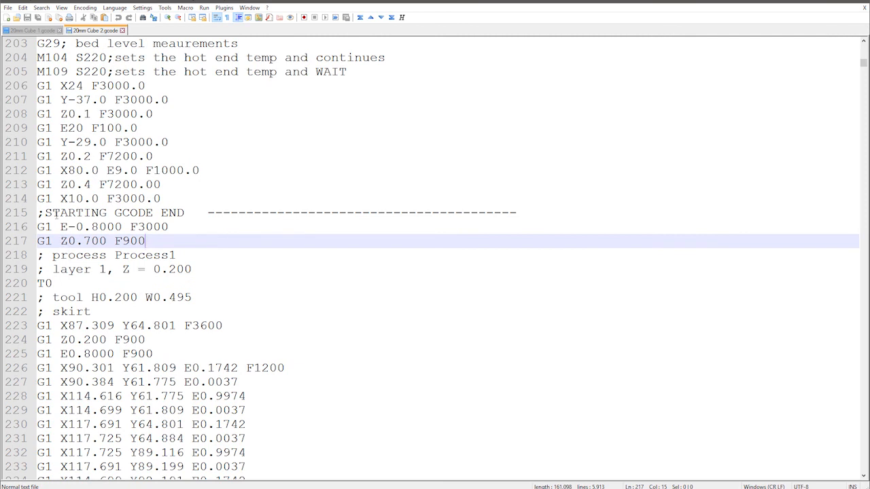
pyautogui.moveTo(39, 227); pyautogui.dragTo(183, 225)
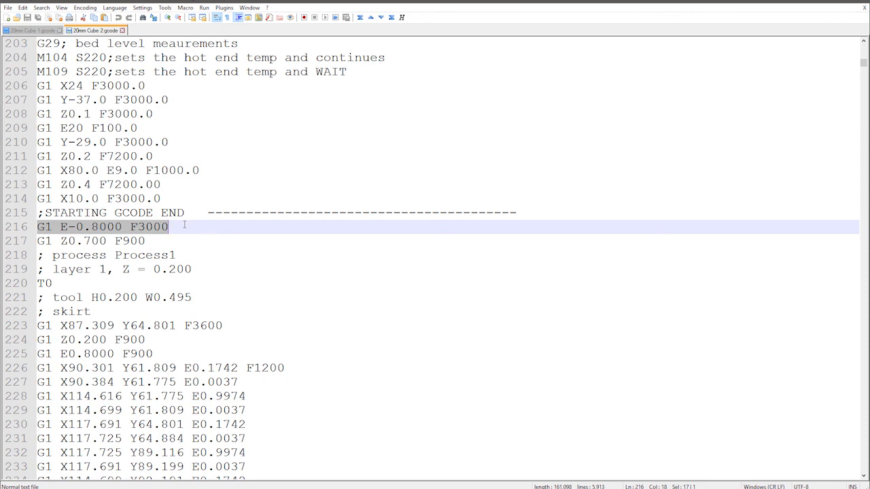
pyautogui.click(40, 242)
pyautogui.moveTo(47, 242); pyautogui.dragTo(180, 240)
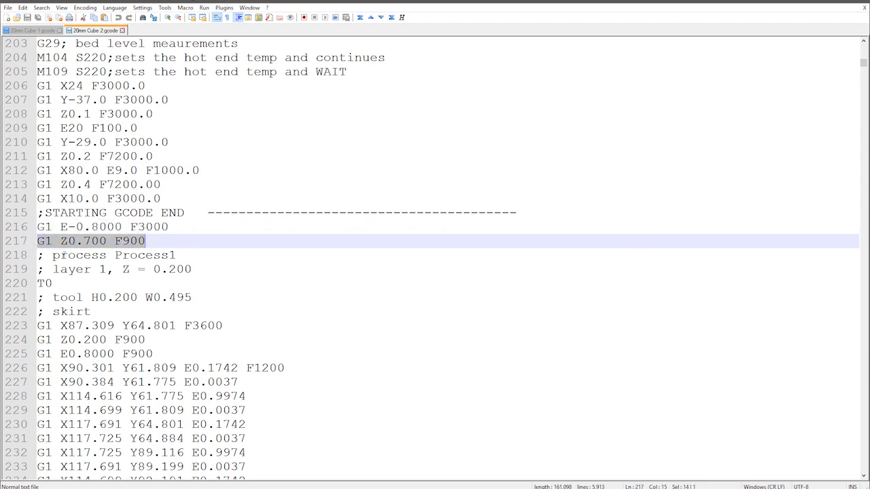
# Step: Examine the skirt section's layer height and extrusion moves, and return to the starting script block
pyautogui.scroll(-1, 62, 278)
pyautogui.scroll(-1, 63, 278)
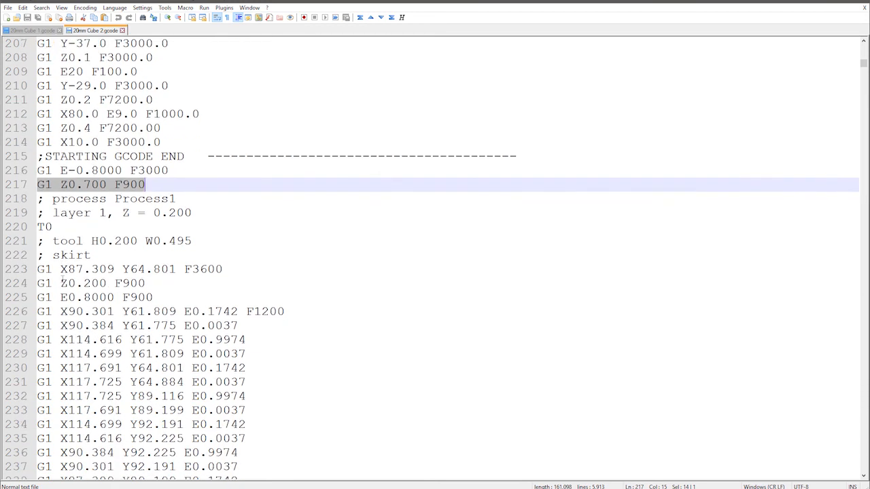
pyautogui.doubleClick(71, 255)
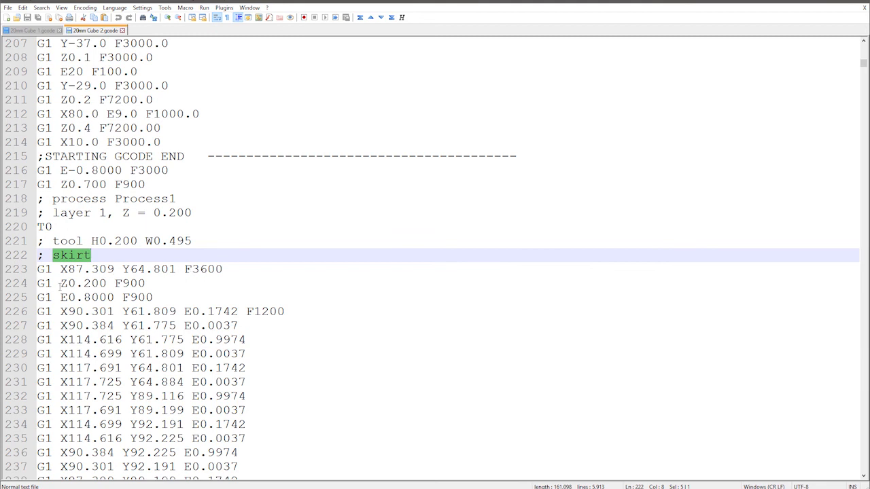
pyautogui.moveTo(83, 284); pyautogui.dragTo(107, 284)
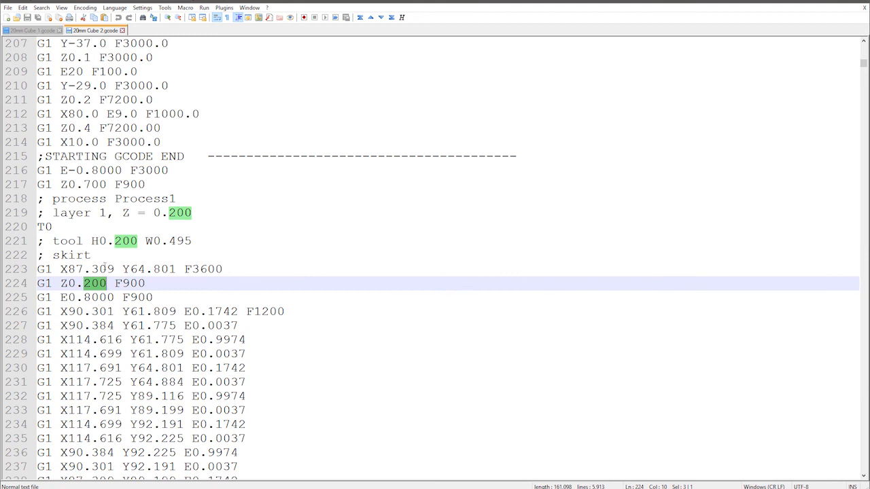
pyautogui.moveTo(45, 297); pyautogui.dragTo(231, 396)
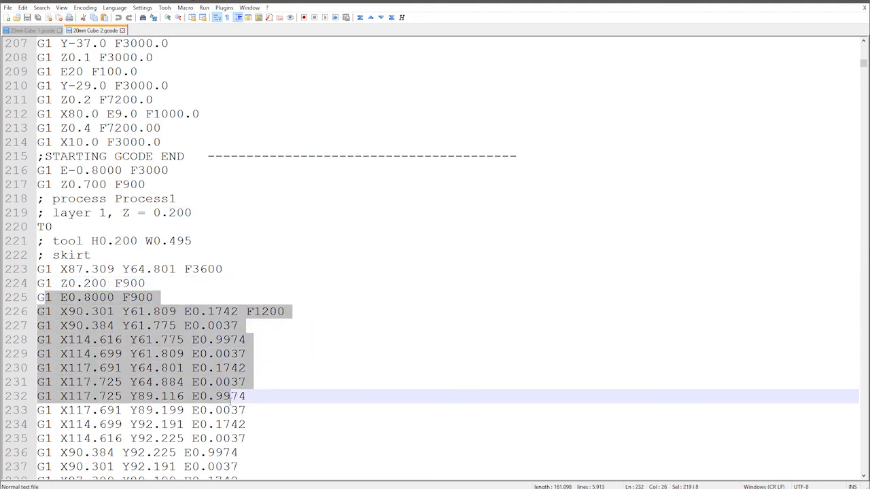
pyautogui.scroll(1, 191, 343)
pyautogui.scroll(3, 192, 343)
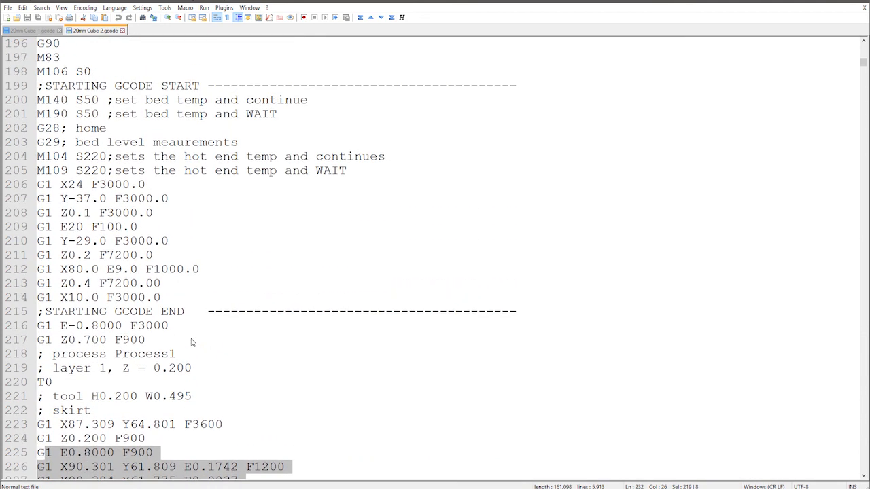